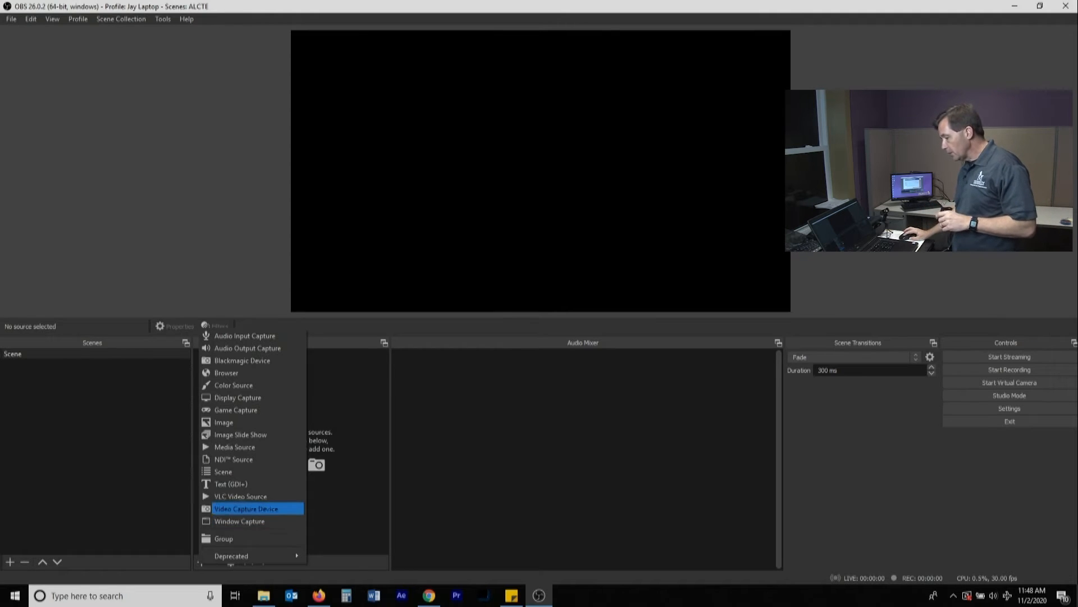
- Add a new Video Capture Device source to the scene using the UVC Camera with its default settings
left_click(246, 509)
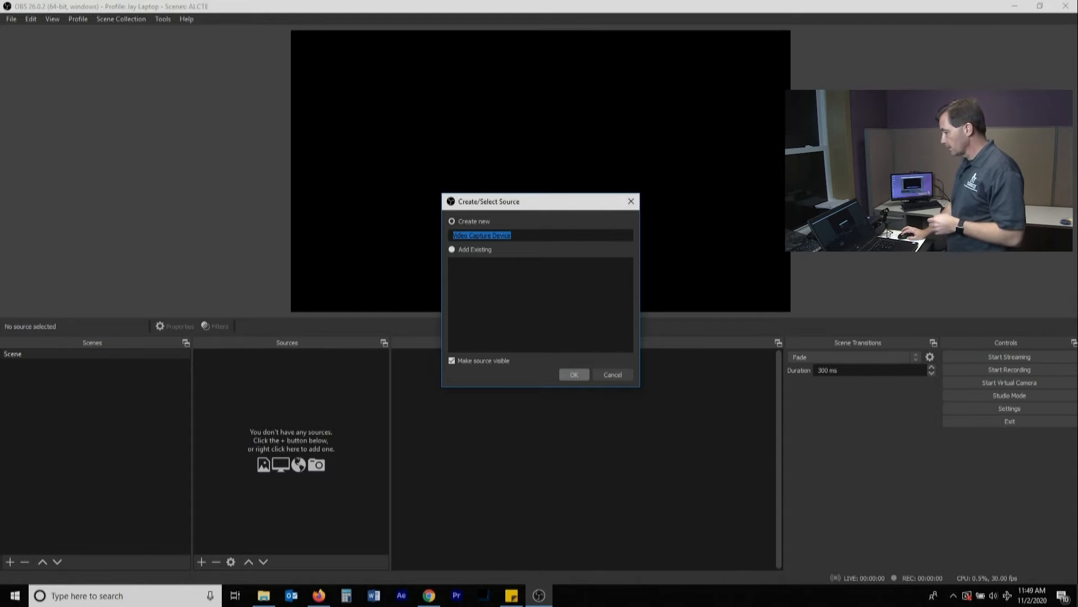
left_click(574, 375)
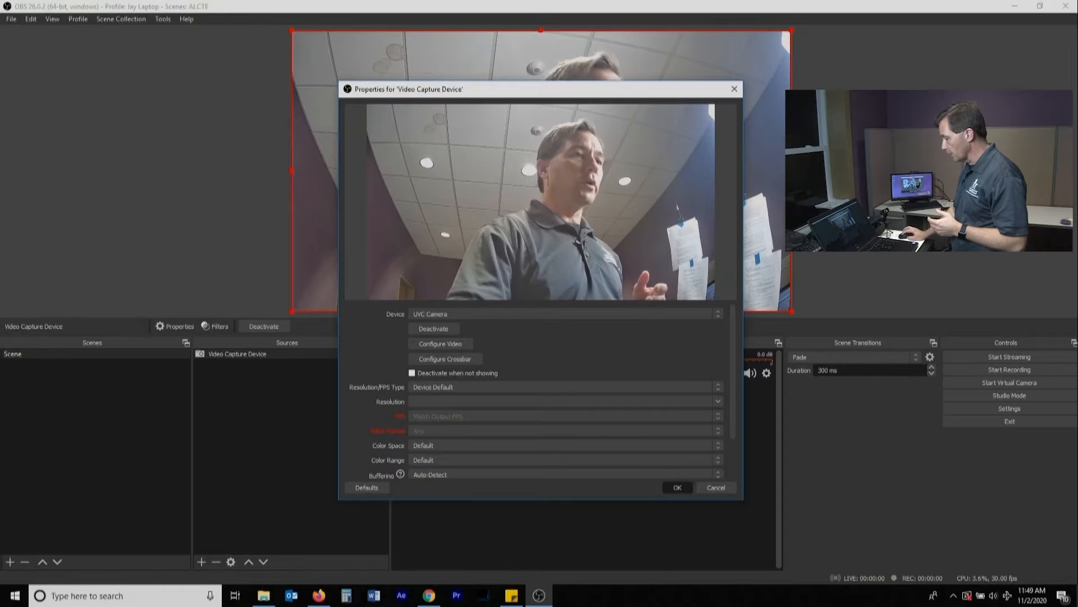
left_click(677, 487)
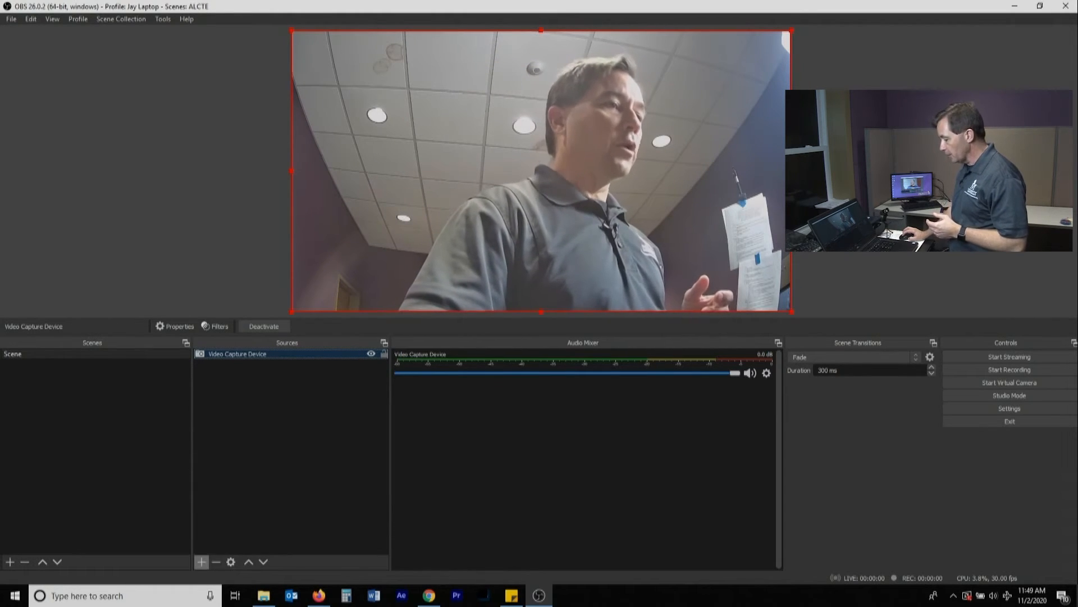
- Add a new Audio Input Capture source that uses the Capture Input terminal (AC Interface) device
left_click(201, 562)
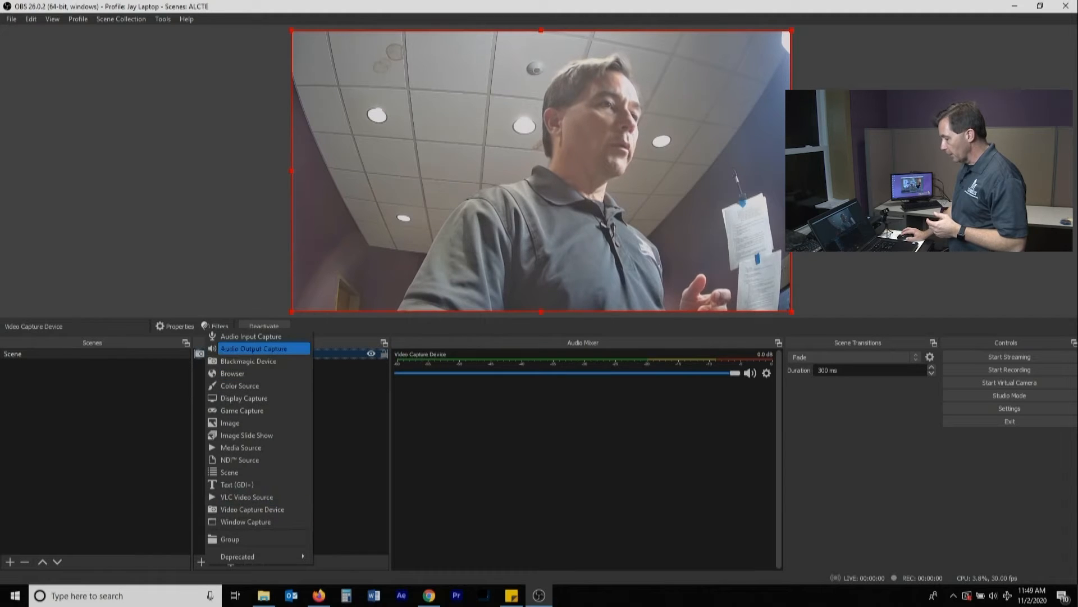
left_click(251, 336)
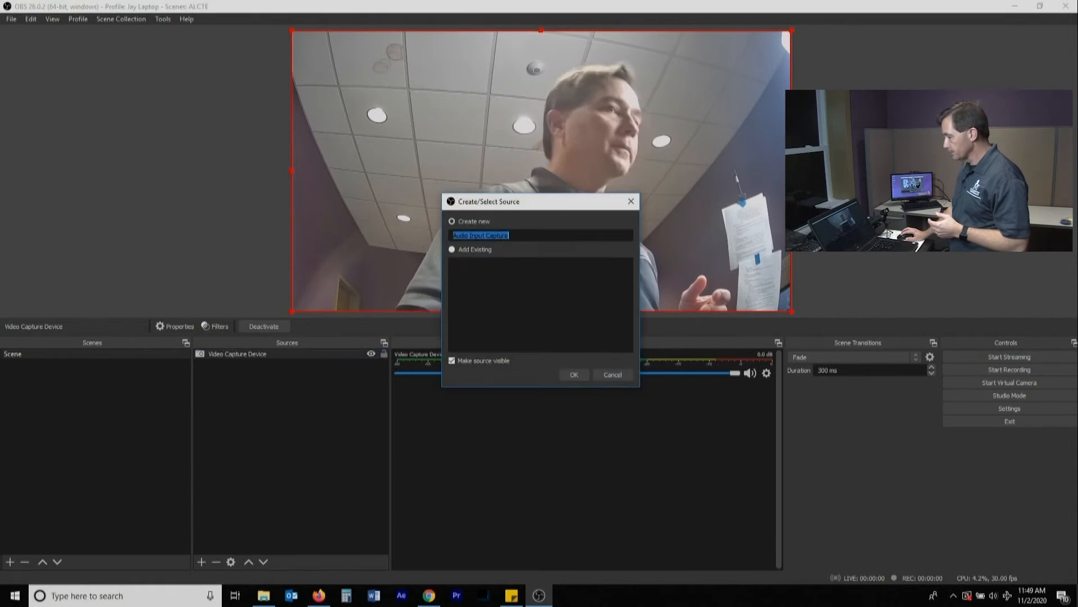
left_click(574, 374)
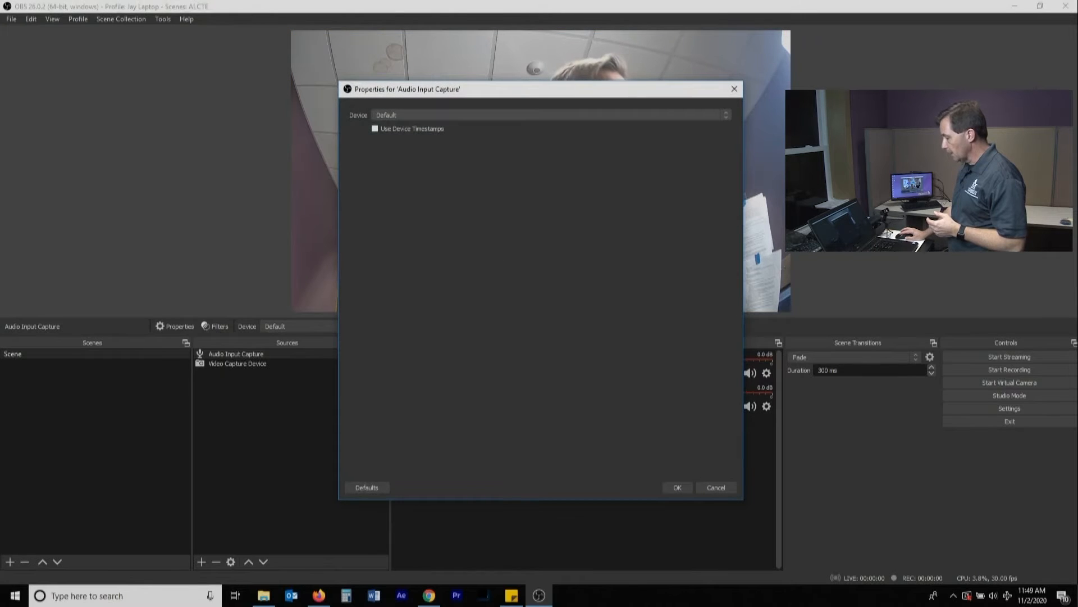
left_click(551, 115)
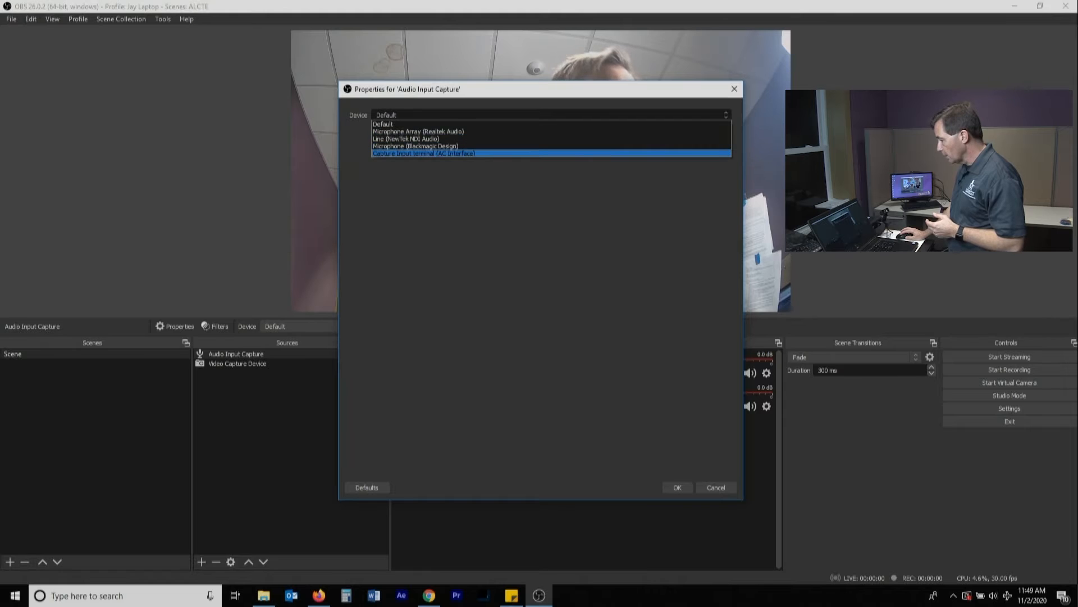
key("Return")
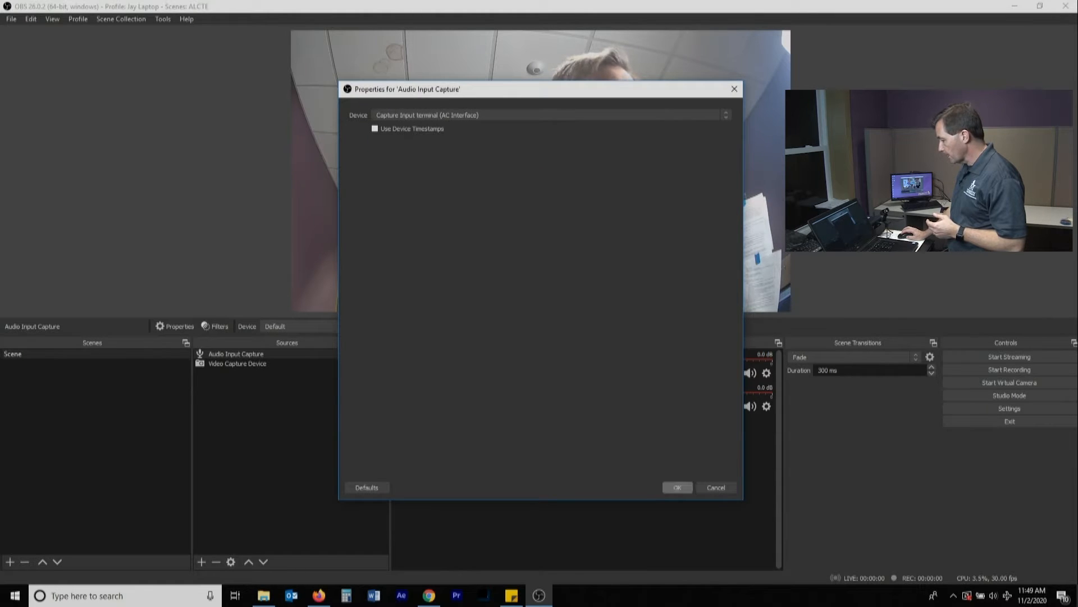
left_click(678, 486)
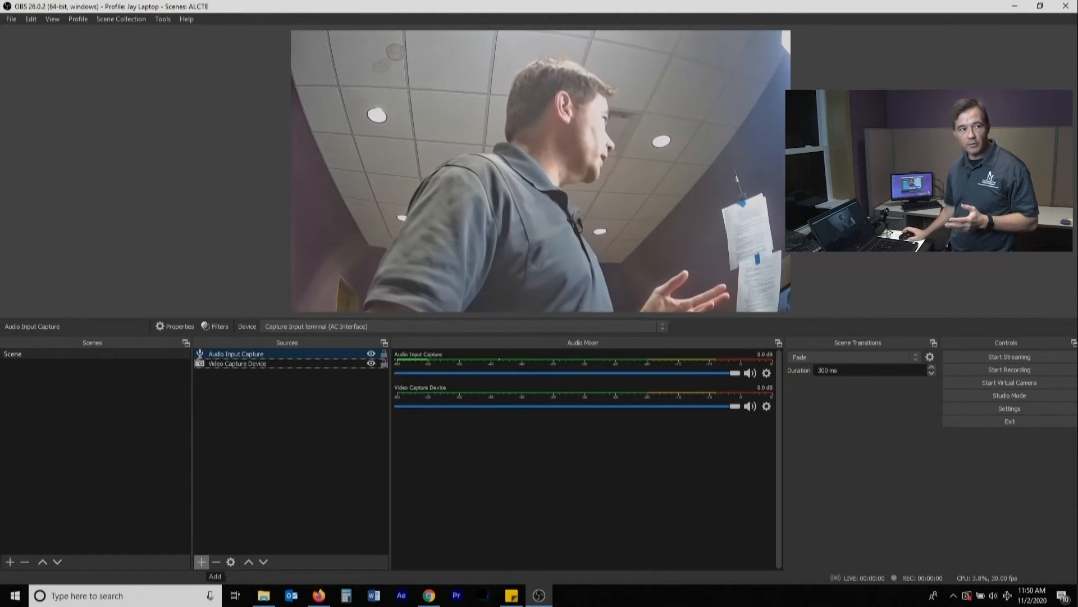
- Add a second Video Capture Device source that uses the Integrated Webcam
left_click(201, 561)
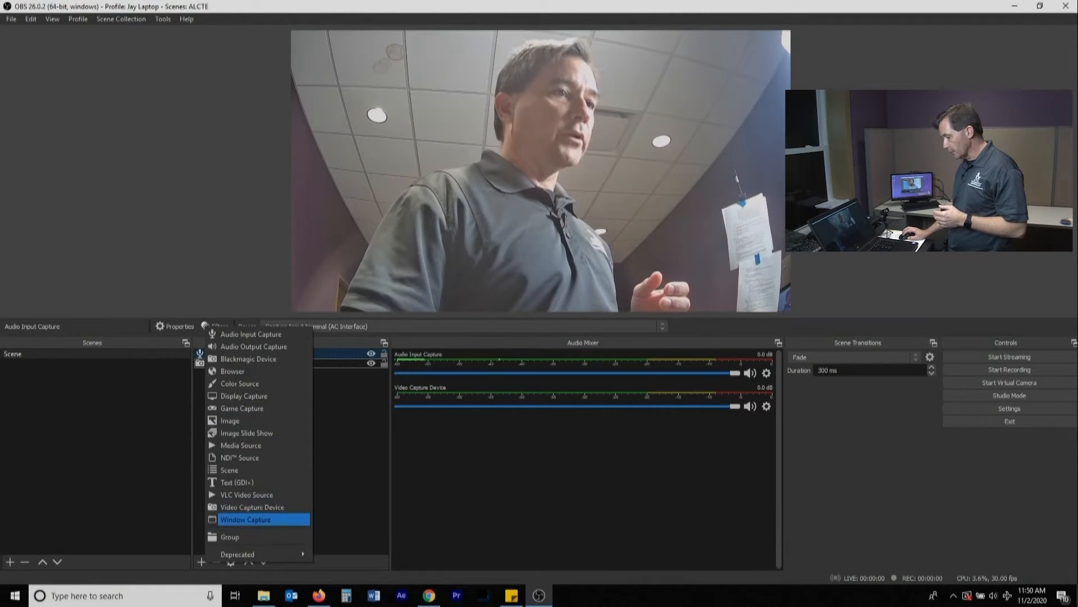
left_click(252, 507)
left_click(574, 375)
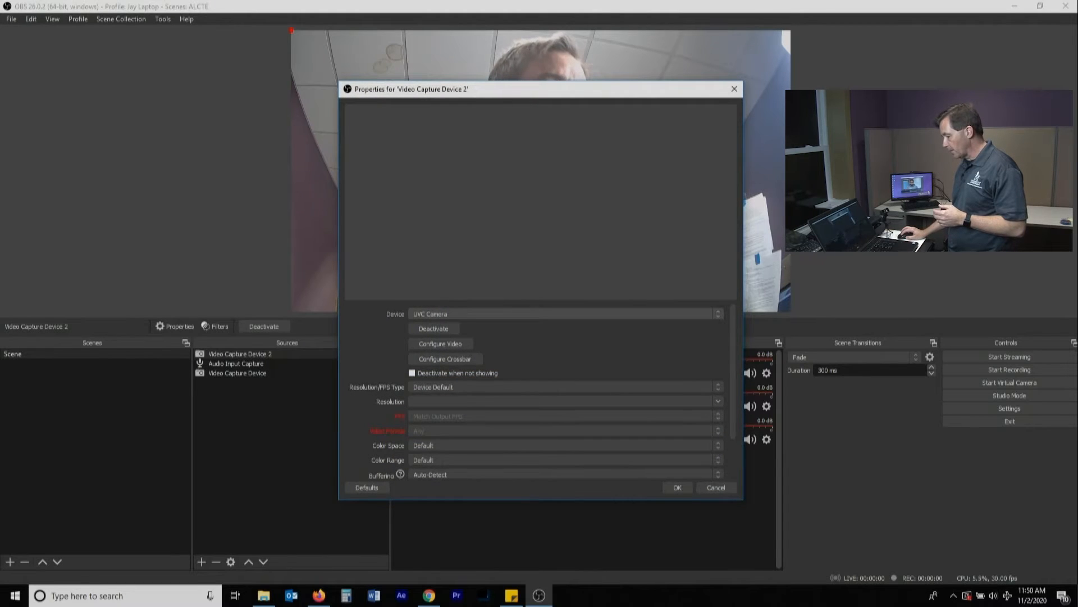
left_click(562, 314)
left_click(437, 337)
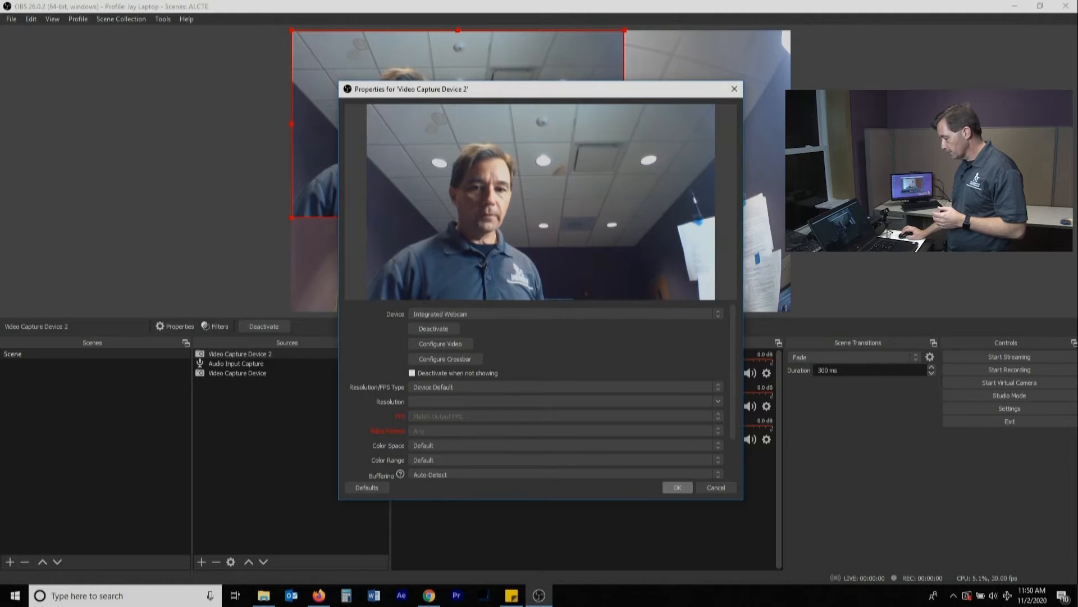
left_click(677, 488)
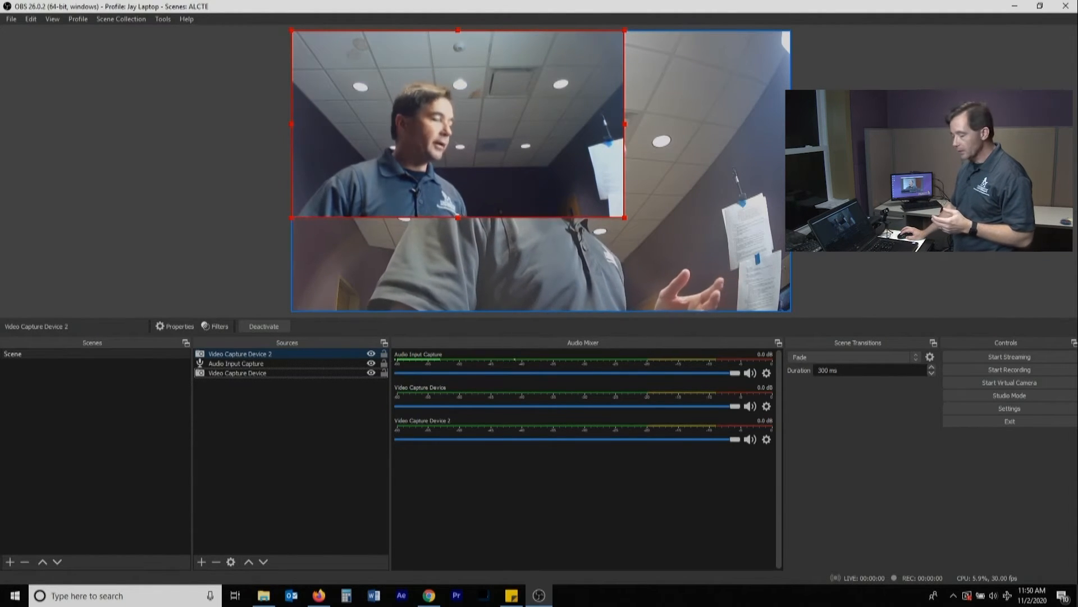
- Enlarge the Integrated Webcam picture to fill the canvas and reorder it below the first camera in the source list
left_click_drag(625, 218, 792, 311)
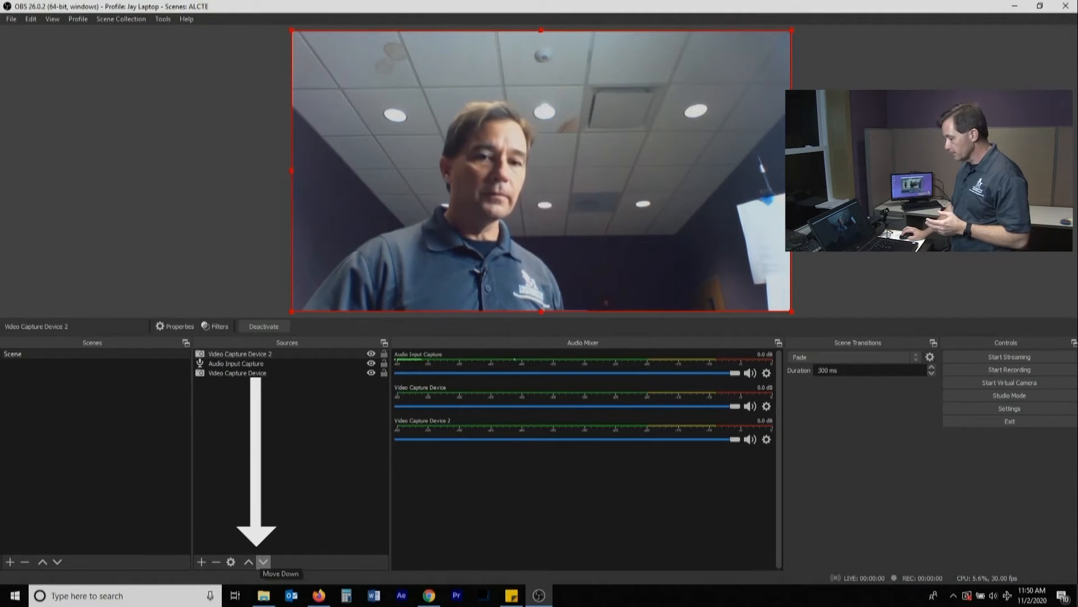
left_click(264, 561)
left_click(264, 561)
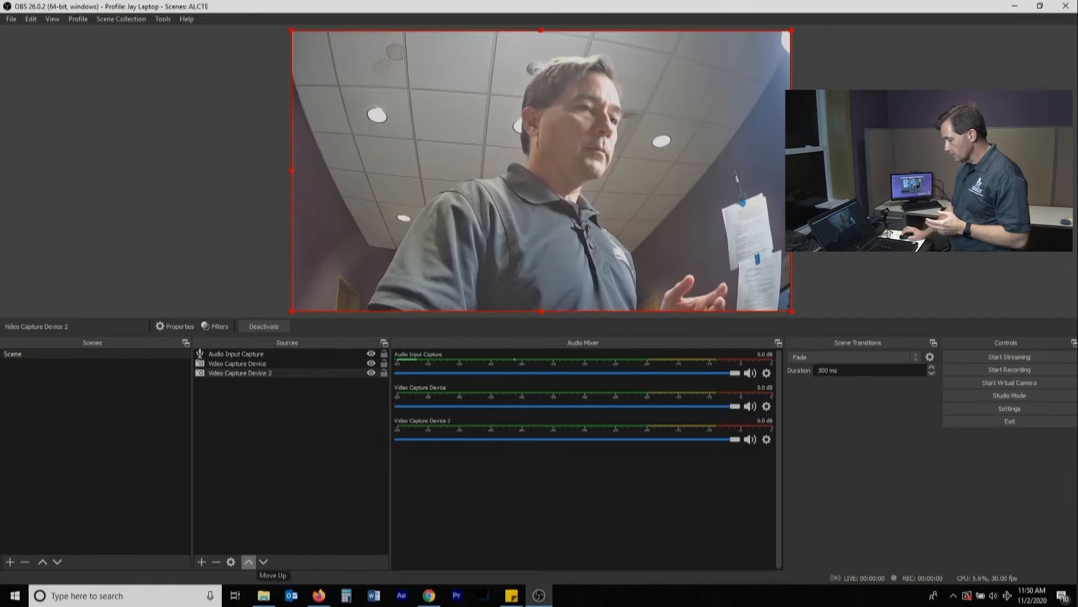
left_click(249, 561)
left_click(263, 561)
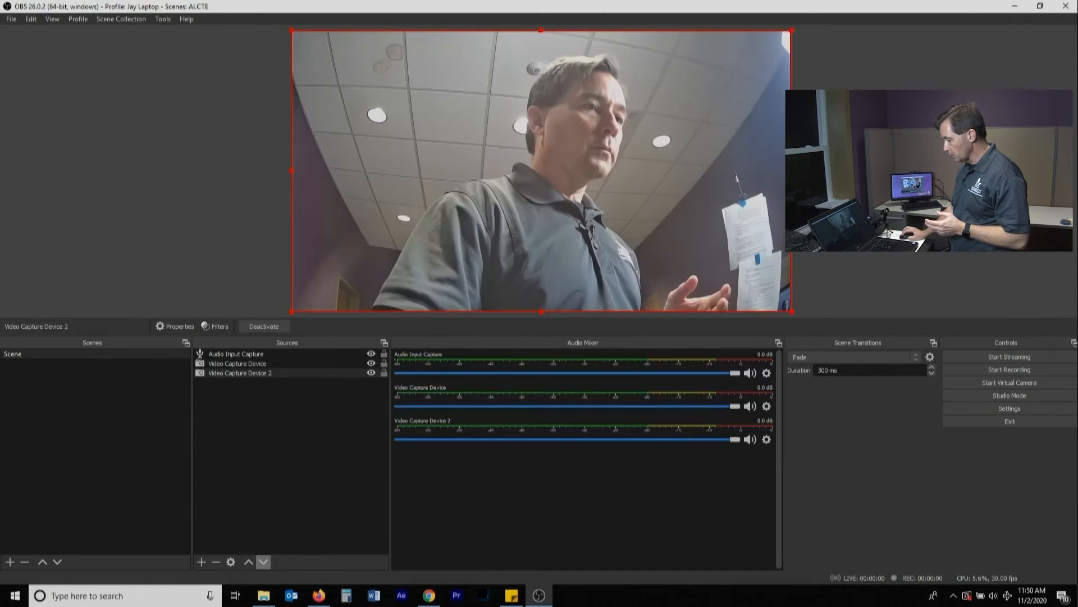
left_click(249, 561)
left_click(263, 561)
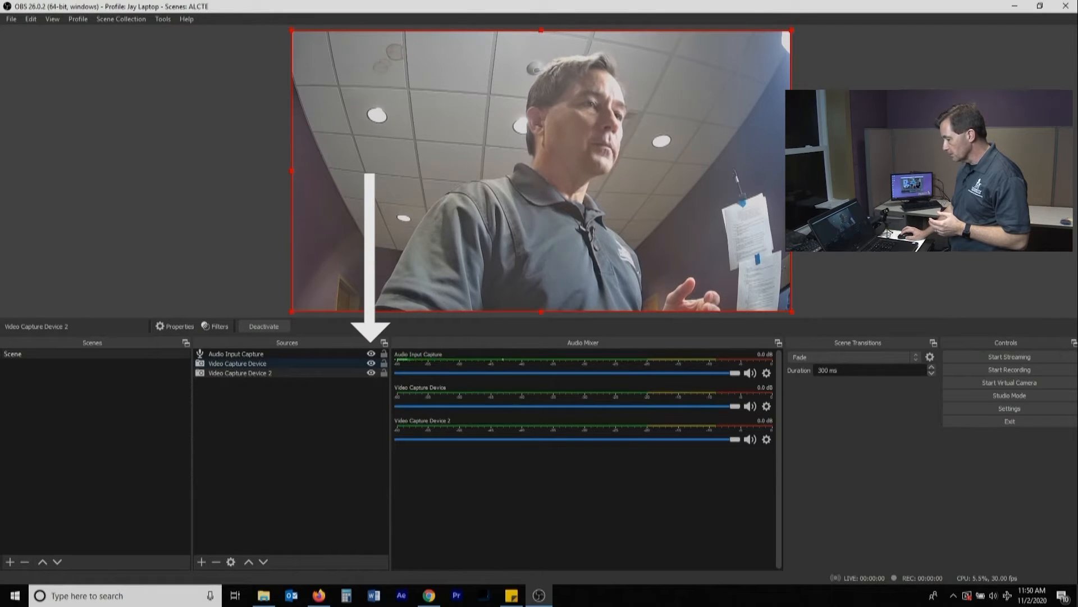
- Hide and reshow the UVC Camera source, and review its properties without changing them
left_click(371, 363)
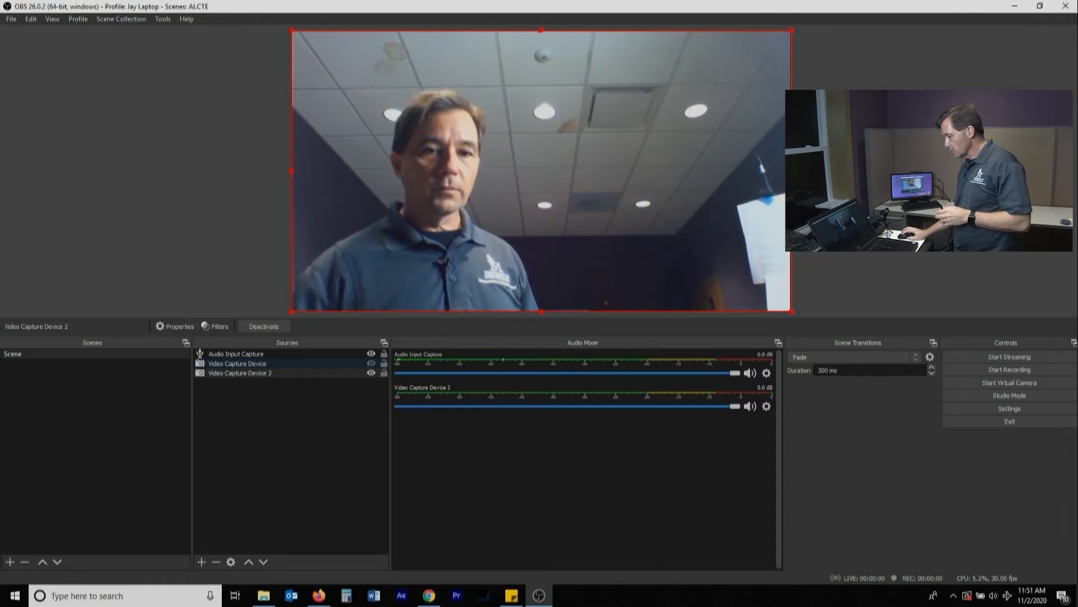
left_click(237, 363)
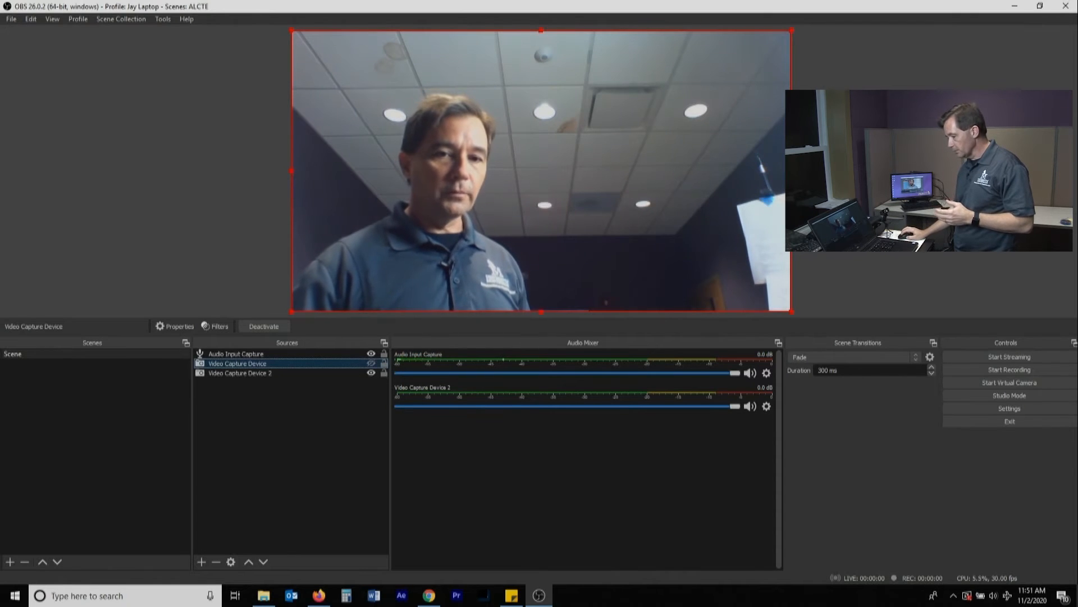
left_click(370, 363)
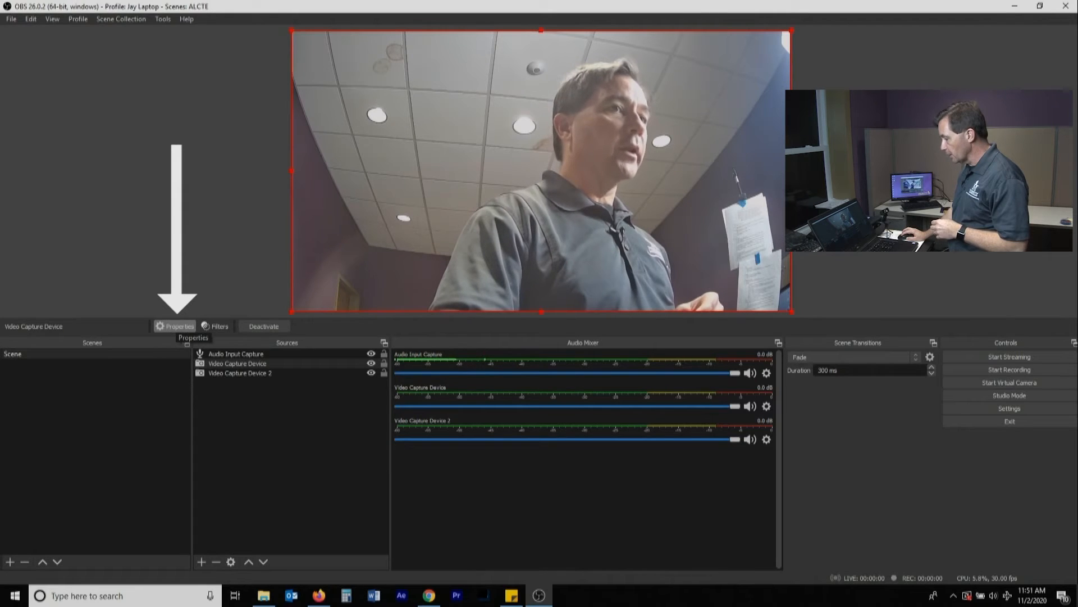
left_click(174, 326)
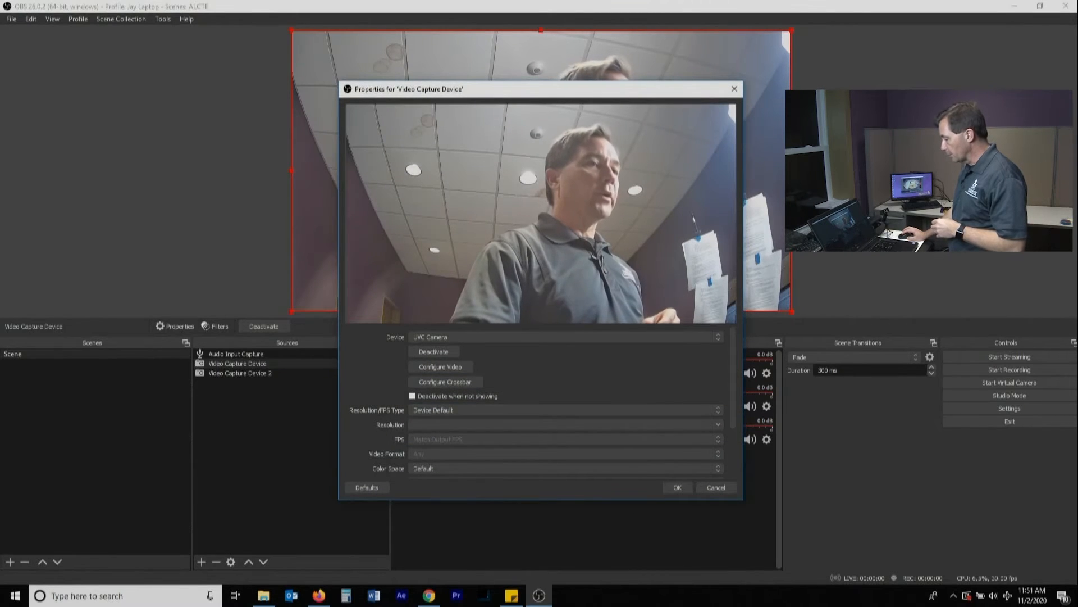
left_click(716, 487)
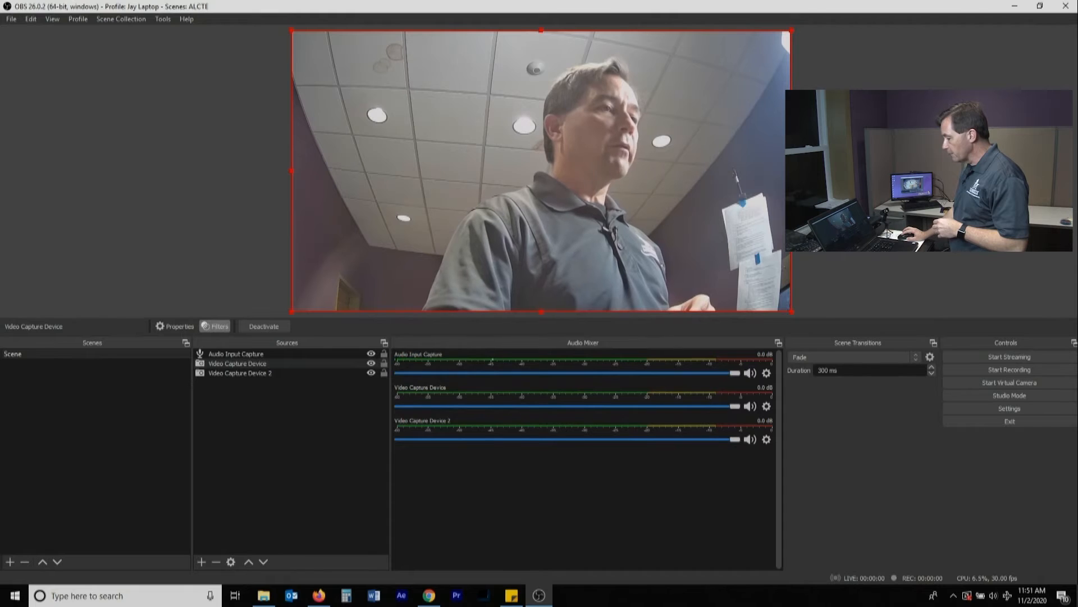
- Add a Scaling/Aspect Ratio effect filter with a 4:3 resolution to the UVC Camera source, and hide that source
left_click(215, 325)
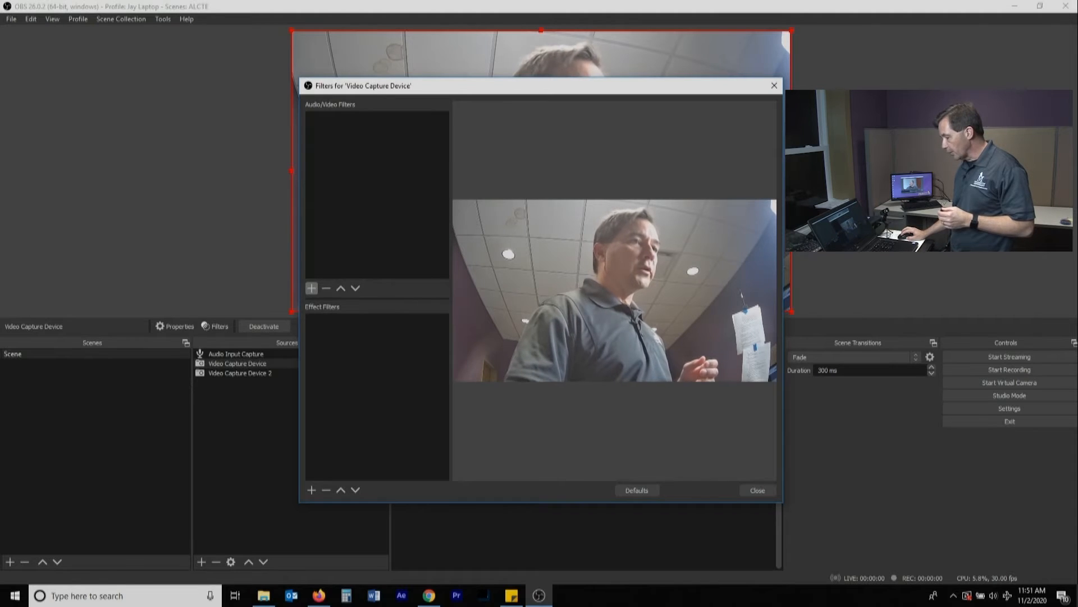
left_click(312, 288)
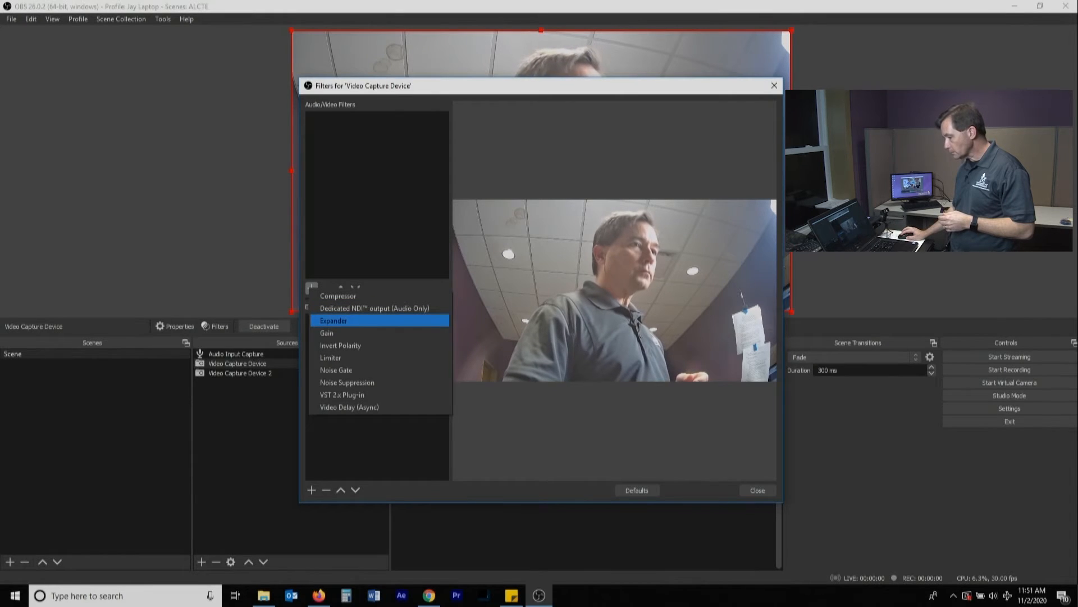
left_click(311, 489)
left_click(311, 490)
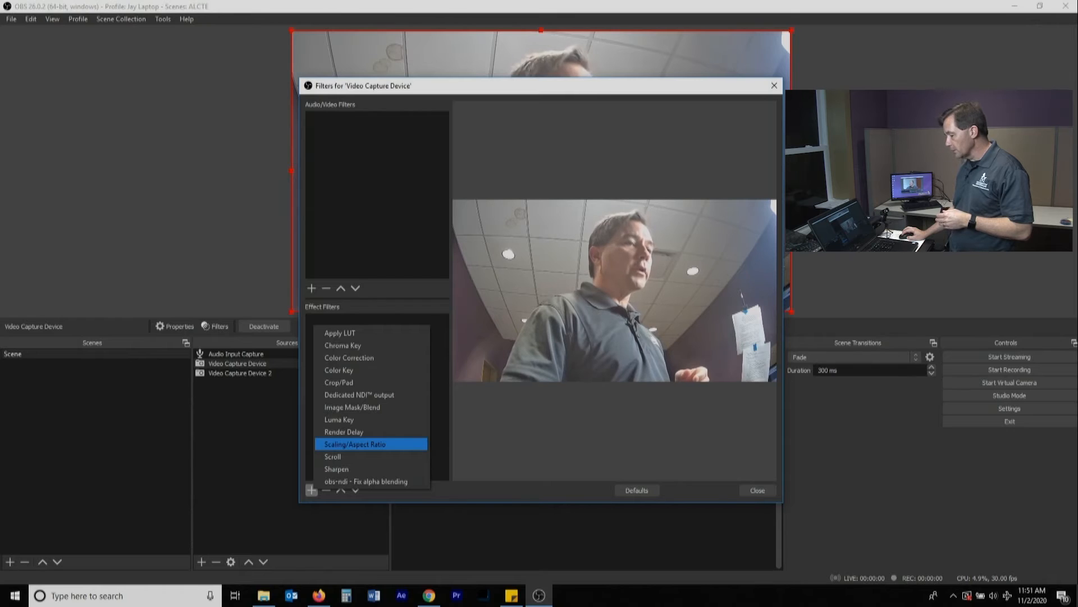
left_click(355, 443)
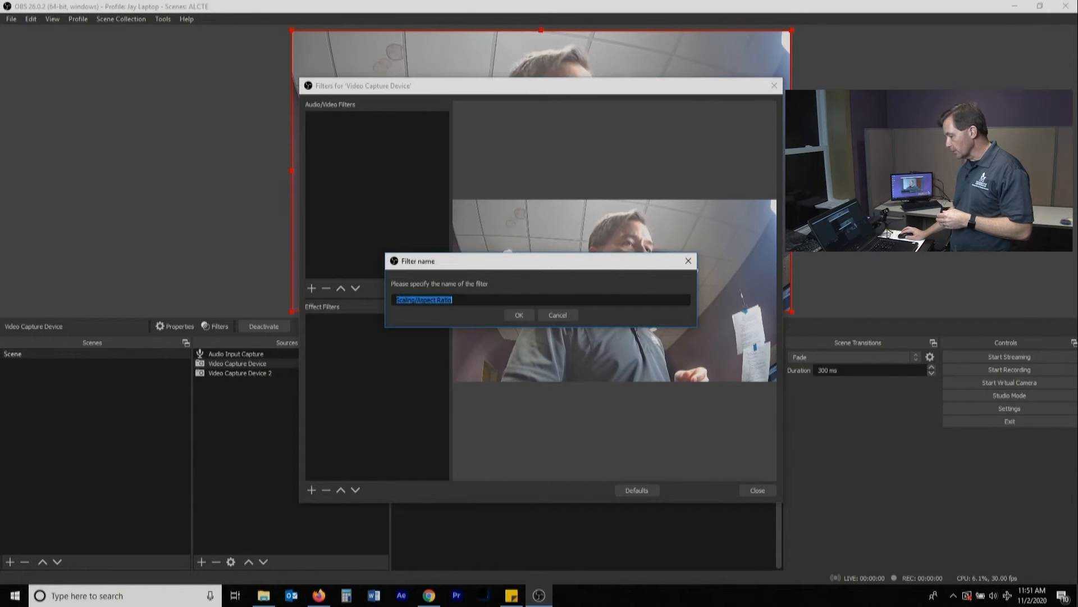
key("Return")
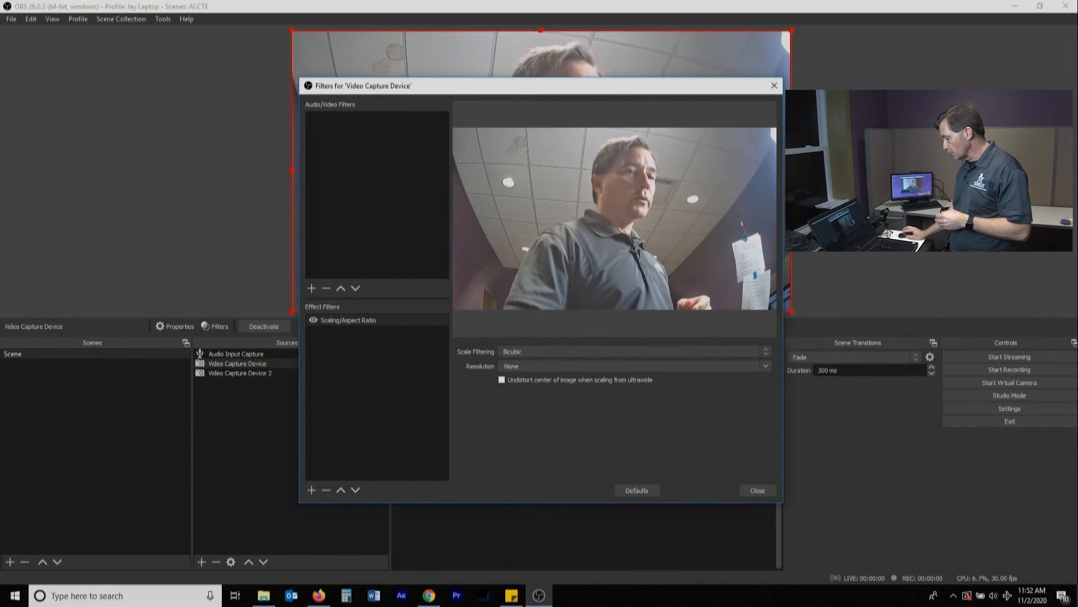
left_click(765, 366)
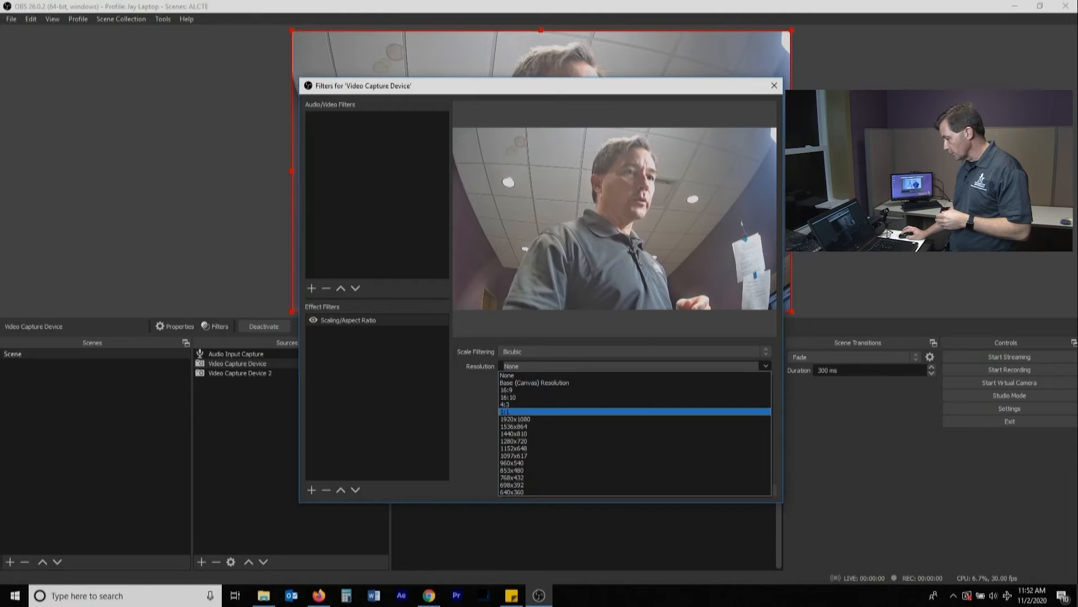
left_click(505, 404)
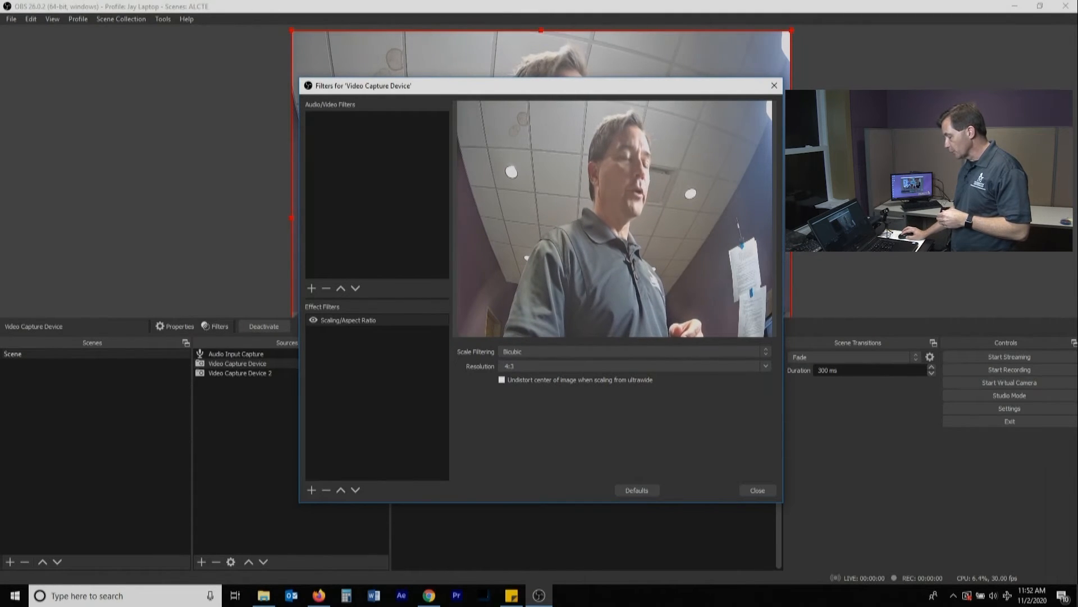
left_click(757, 490)
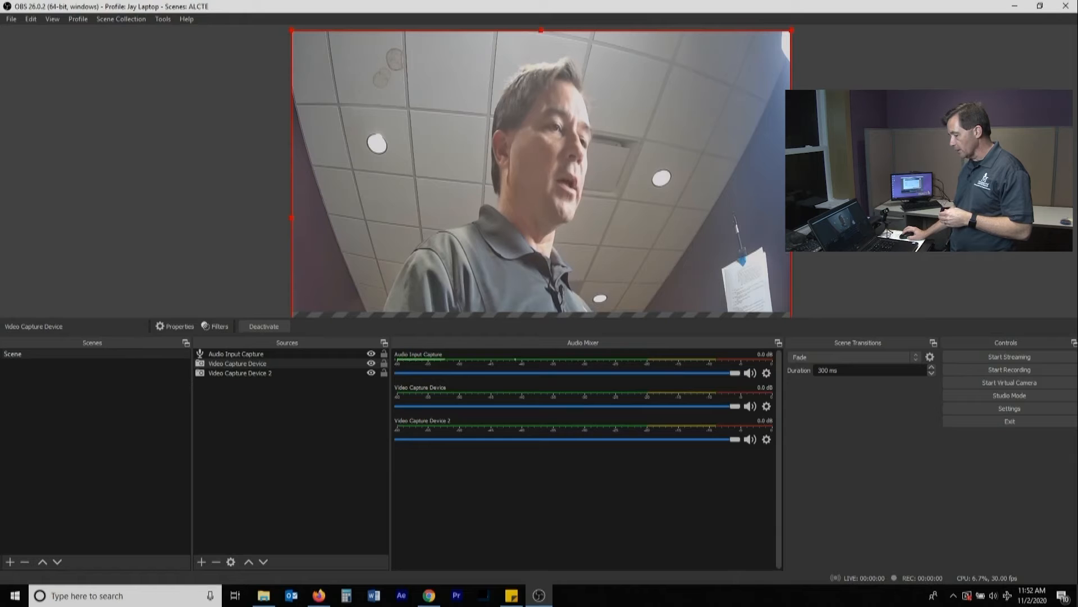
left_click(372, 363)
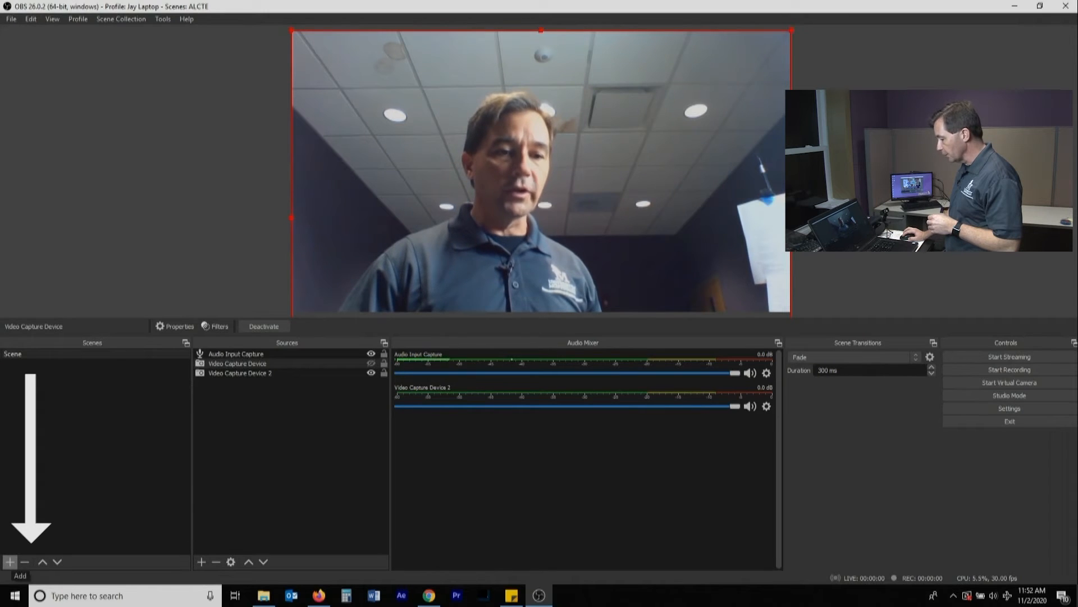
- Add a new scene named BMD
left_click(10, 562)
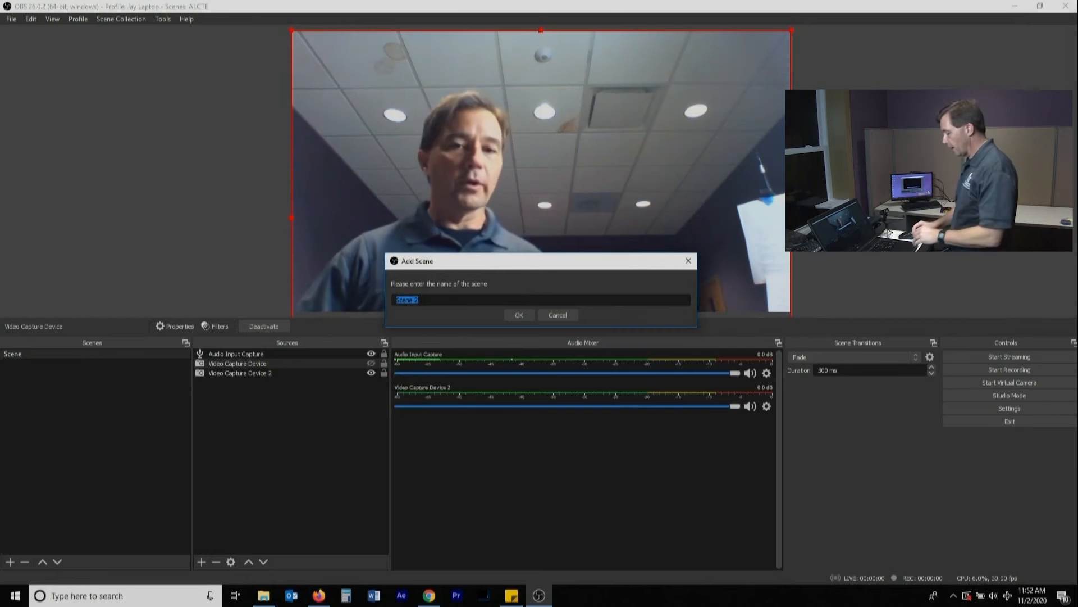
type("BMD")
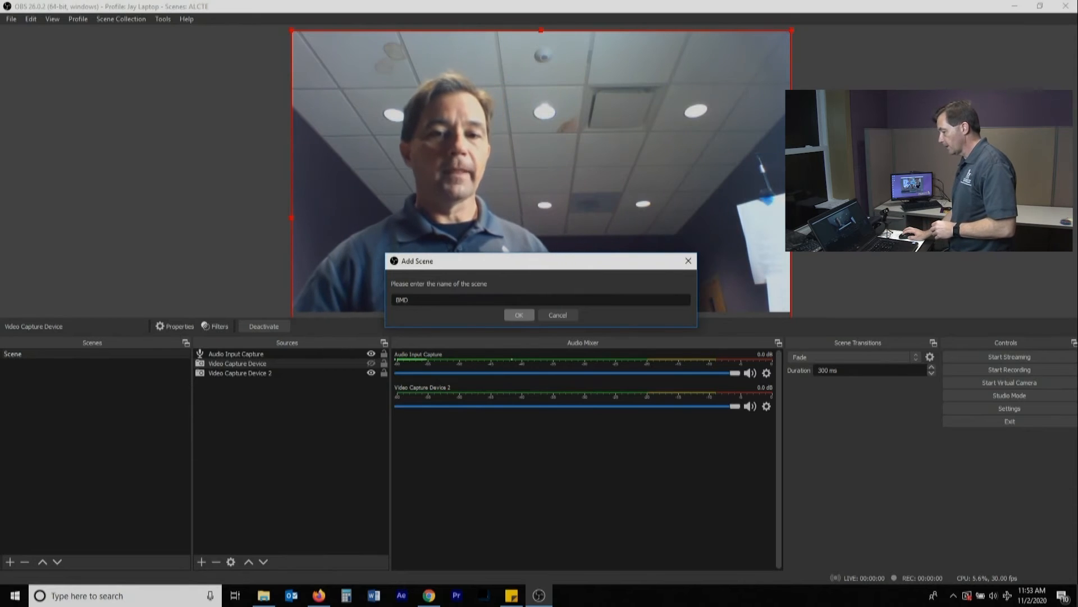
key("Return")
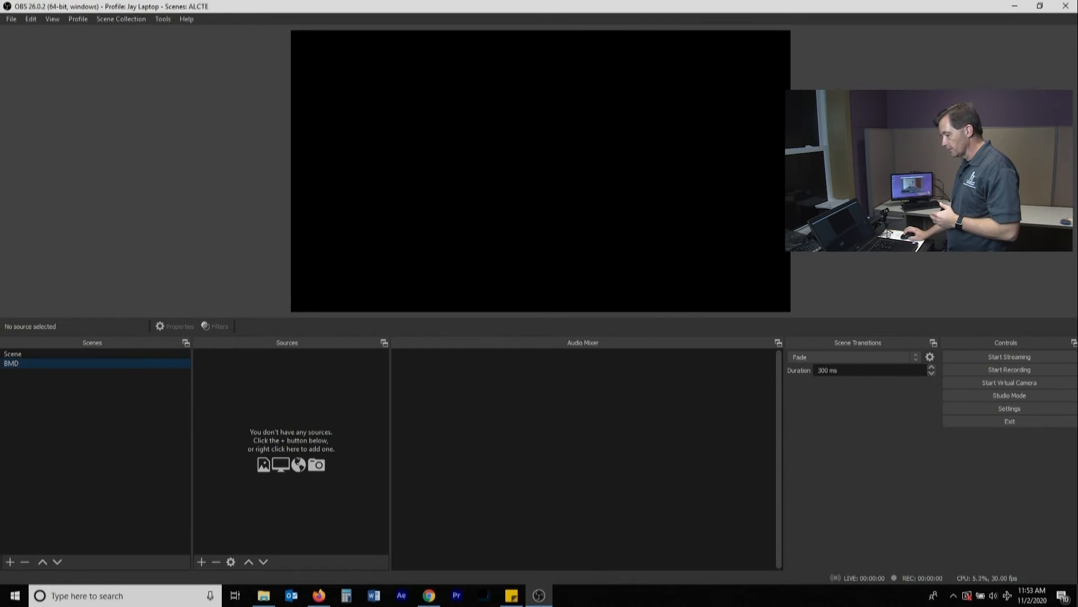
- Add the existing Video Capture Device source to the BMD scene, and remove it again
left_click(201, 562)
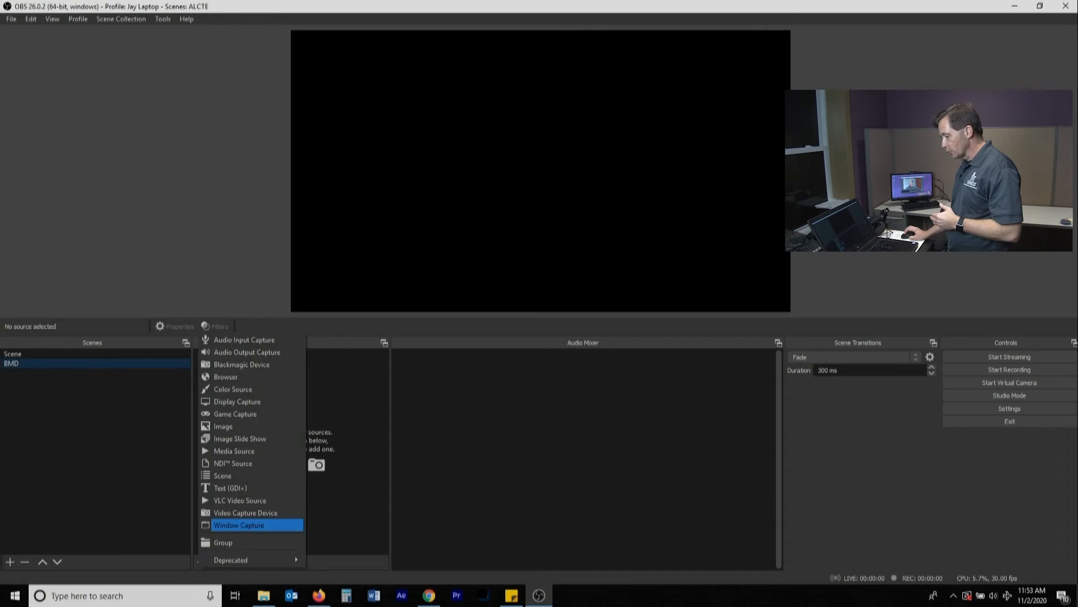
left_click(246, 513)
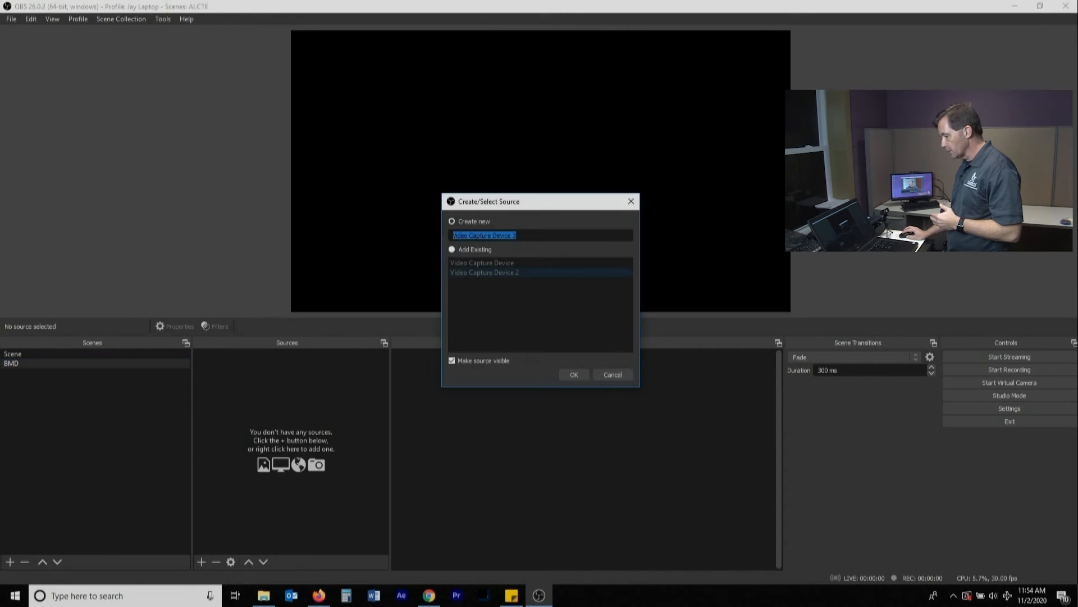
left_click(452, 249)
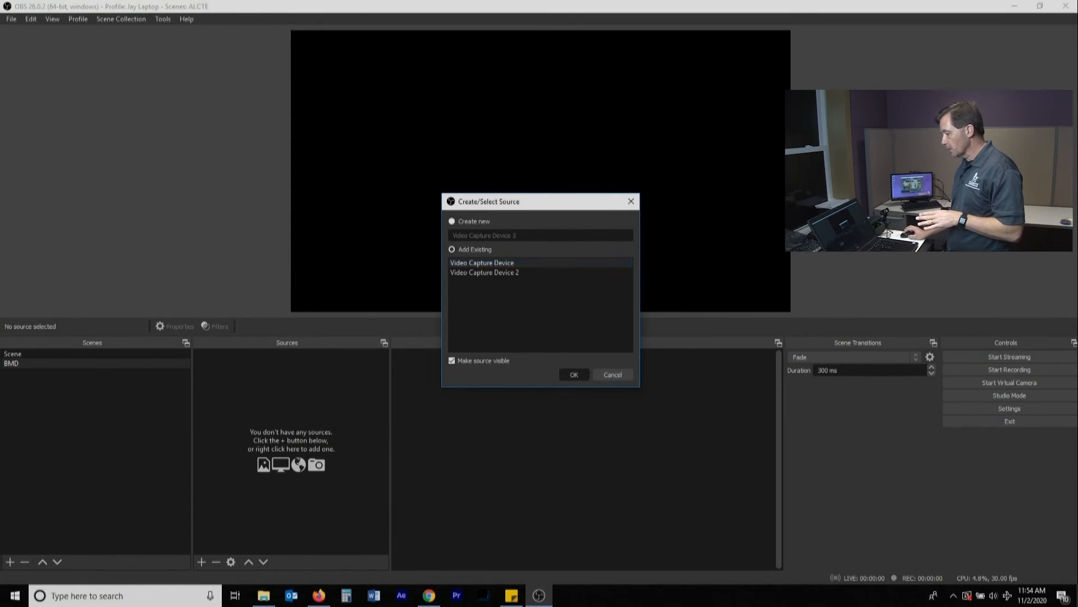
left_click(574, 375)
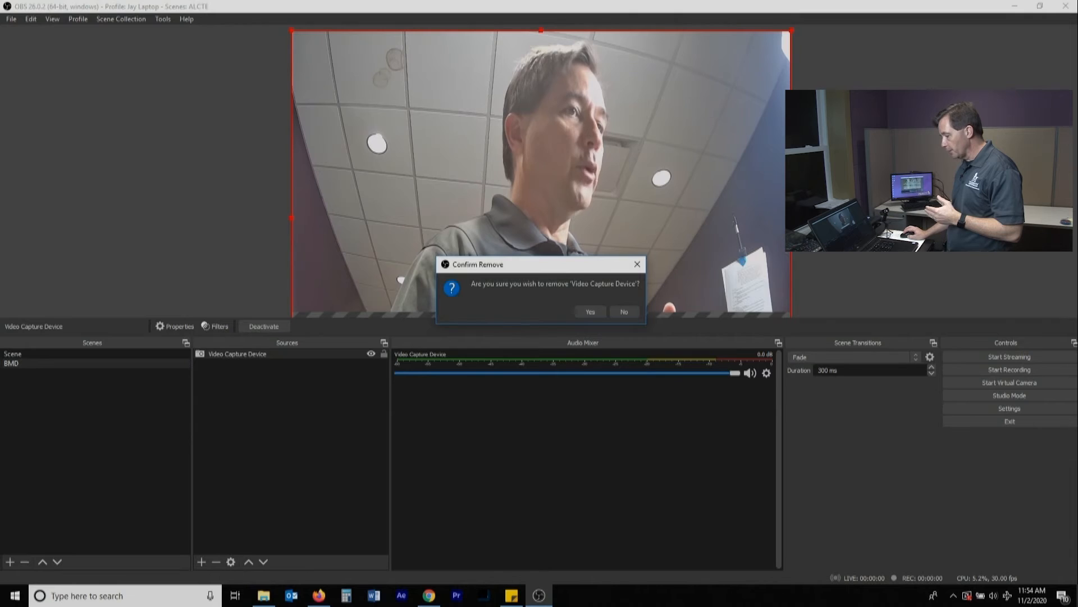
left_click(590, 311)
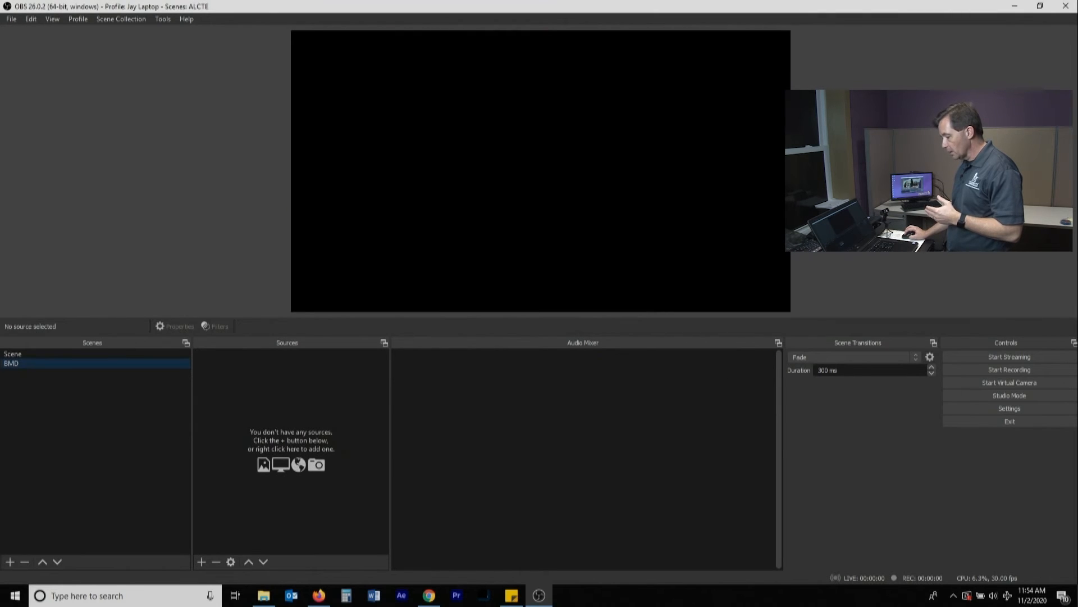
- Add a new Video Capture Device source to the BMD scene, using Blackmagic Design as its device
left_click(202, 562)
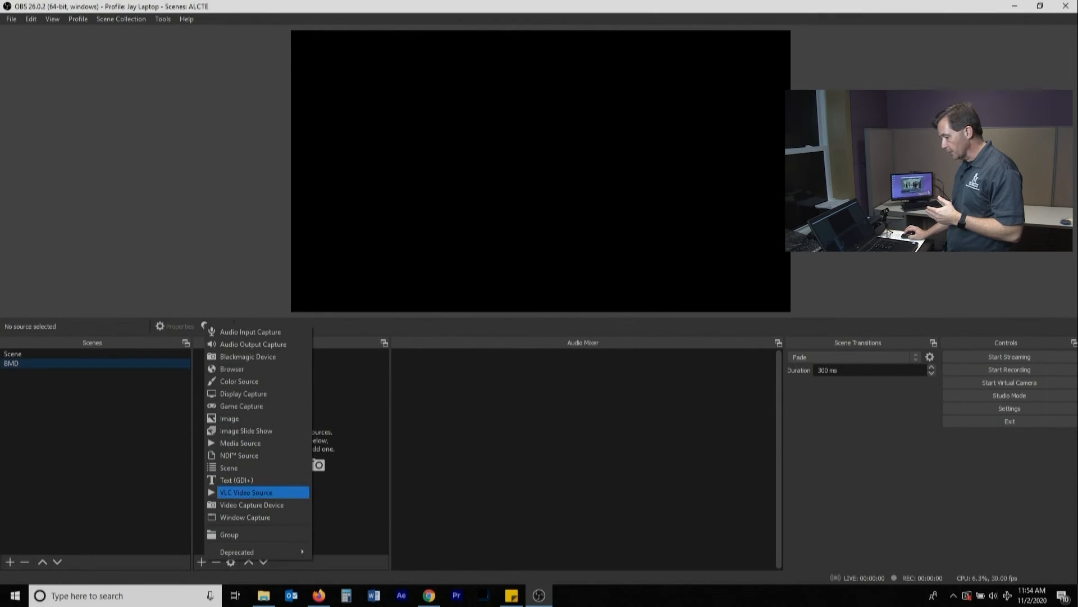
left_click(252, 504)
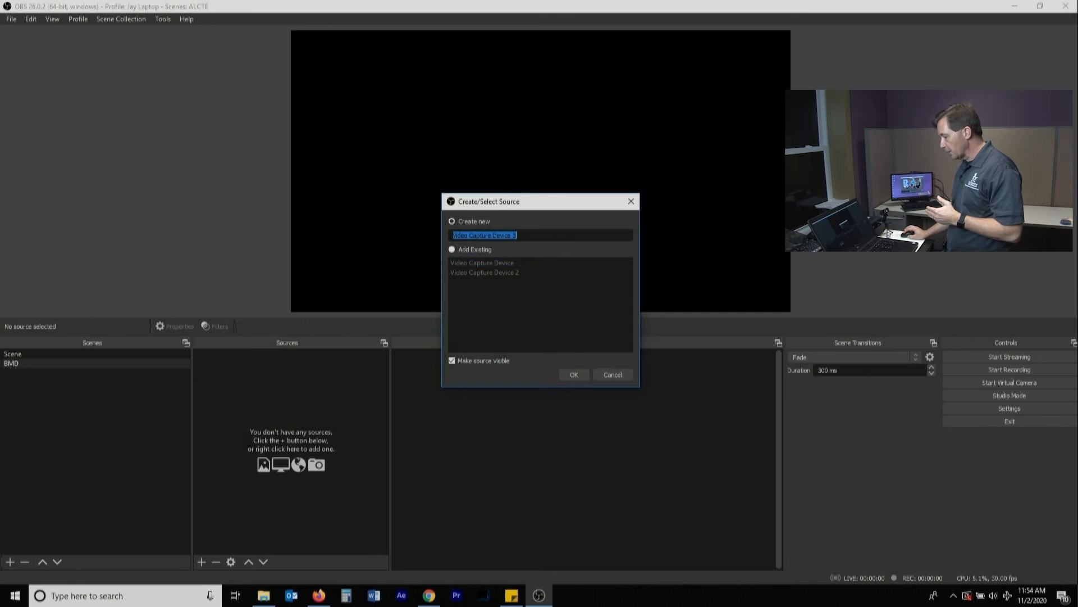
key("Return")
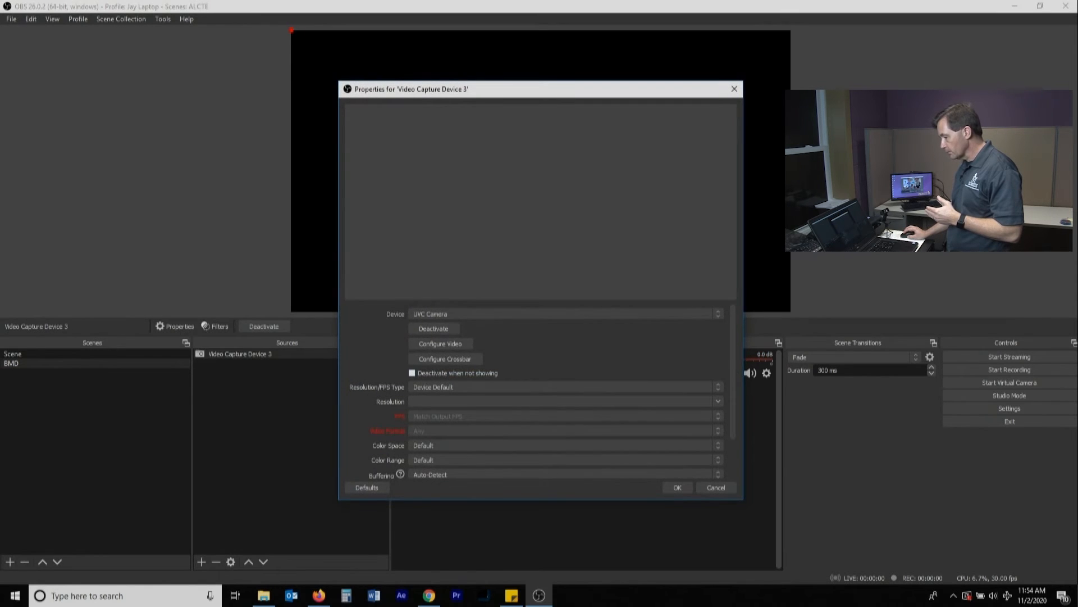
left_click(565, 314)
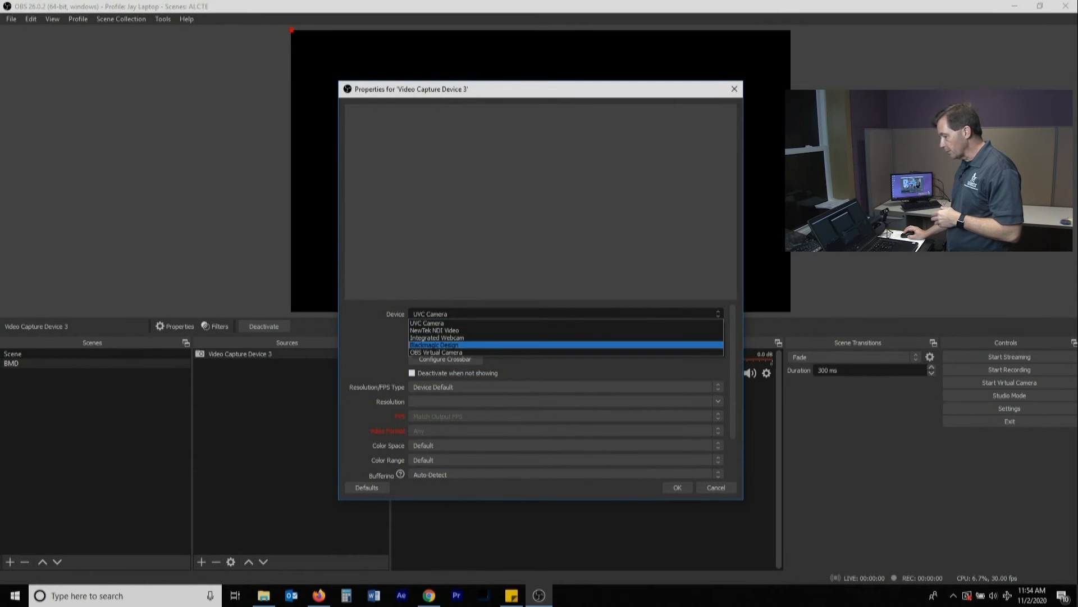
key("Return")
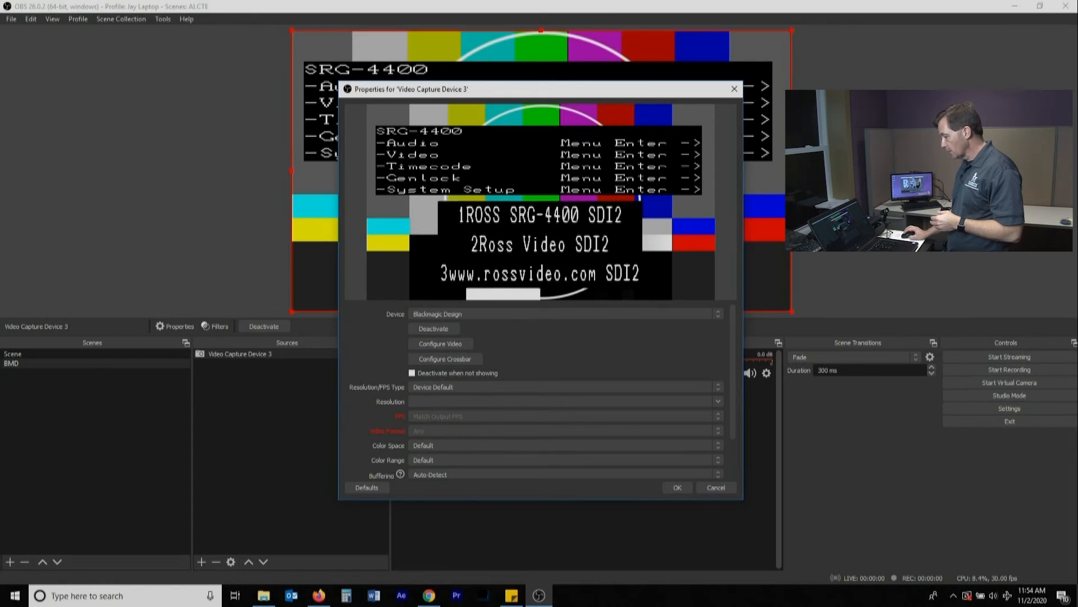
key("Return")
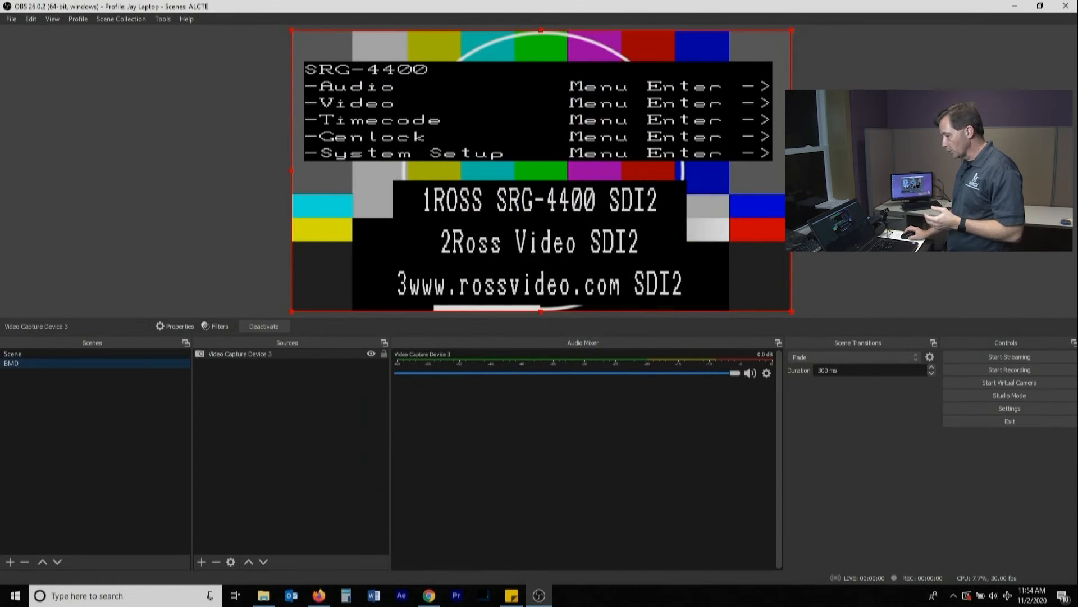
left_click(215, 562)
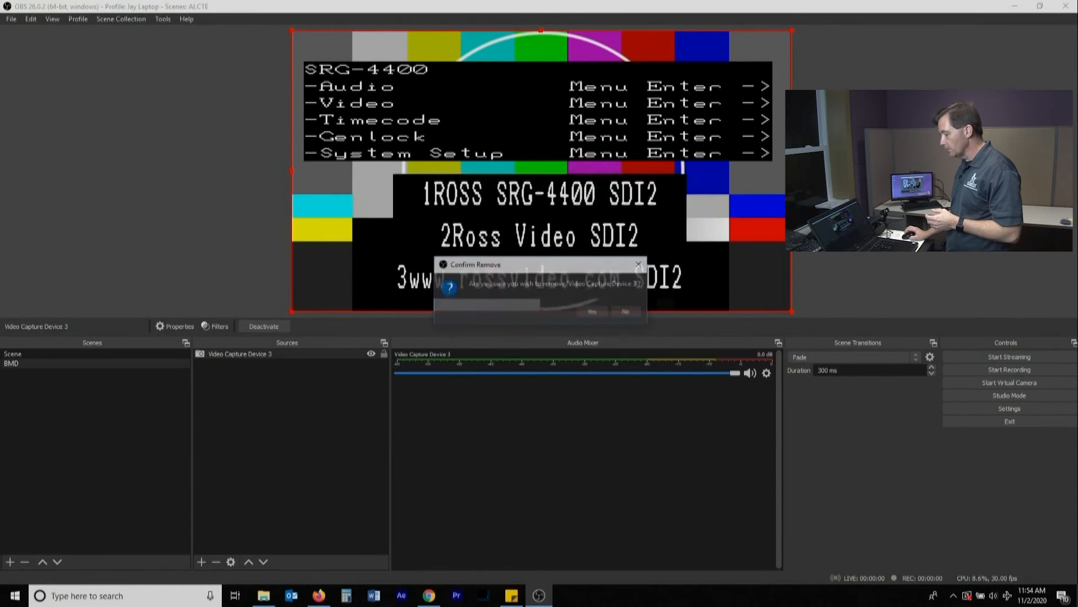
key("Escape")
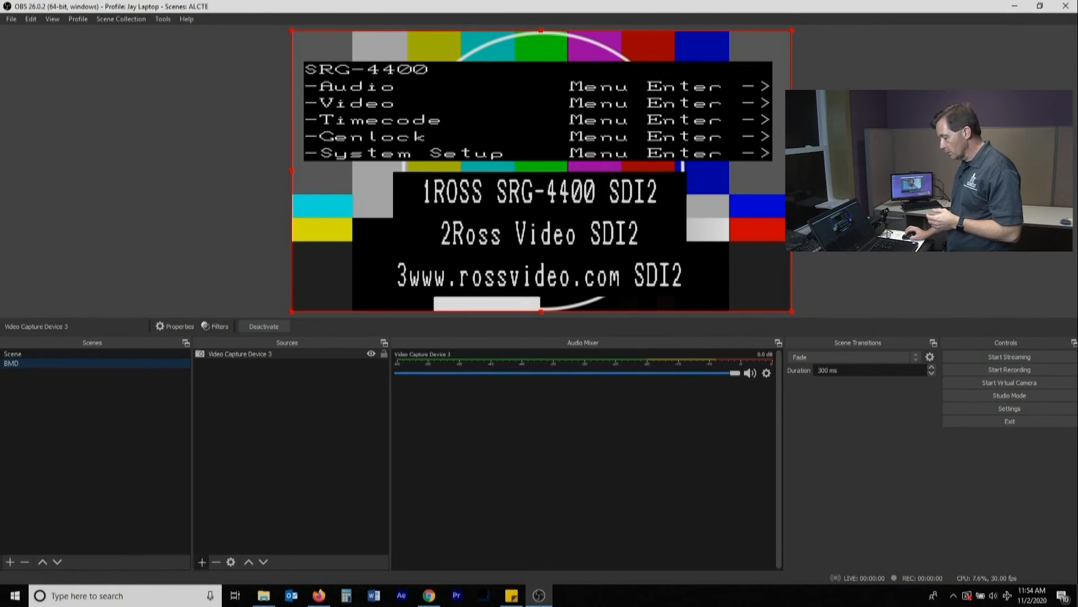
- Add a new Audio Input Capture source to the BMD scene, using Microphone (Blackmagic Design) as its device
left_click(202, 562)
left_click(247, 332)
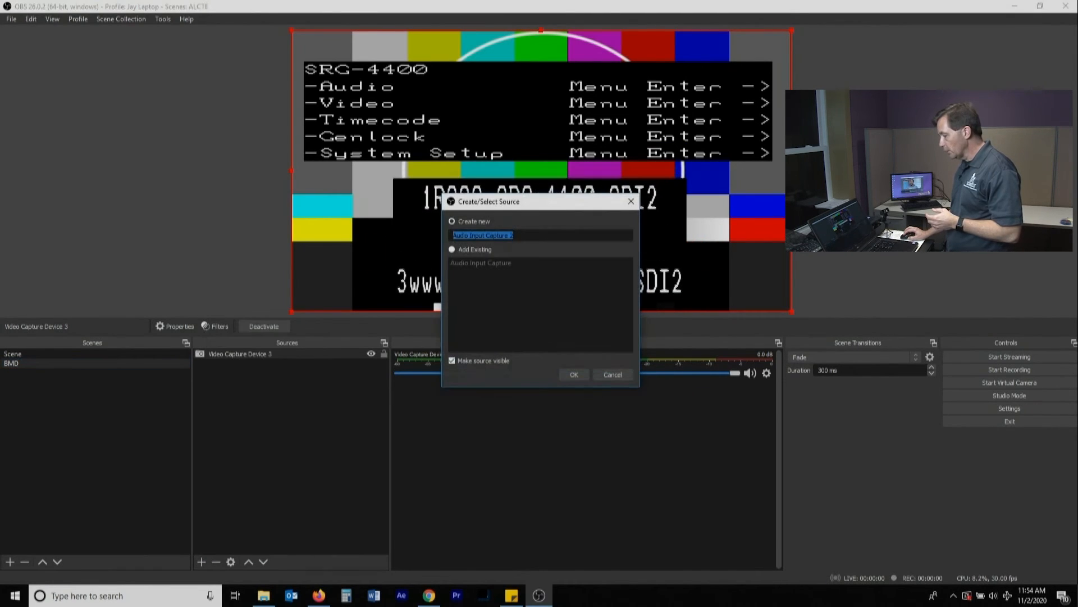
key("Return")
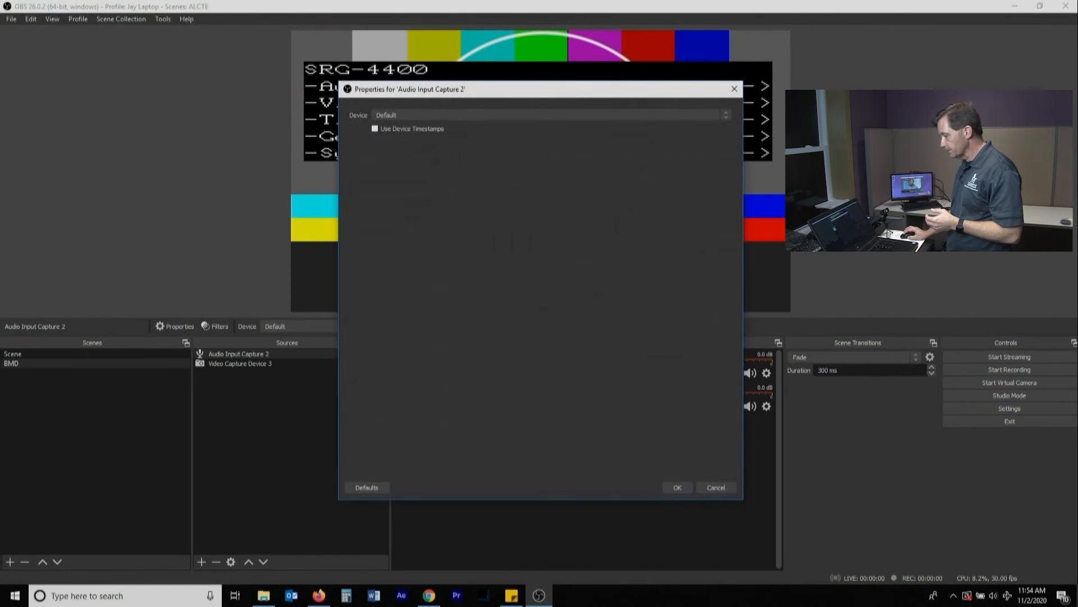
left_click(551, 115)
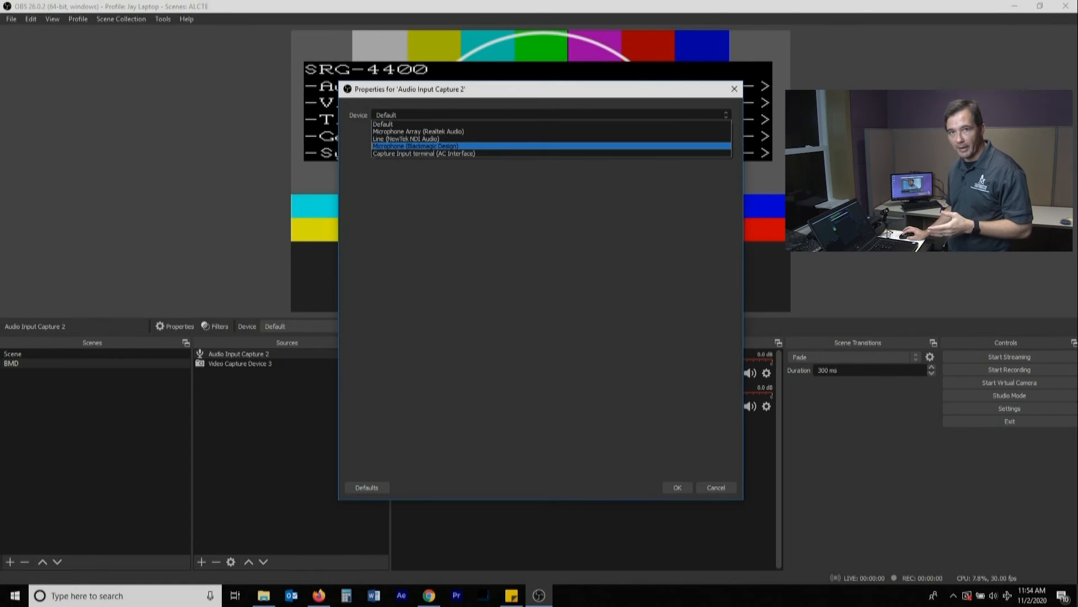
key("Return")
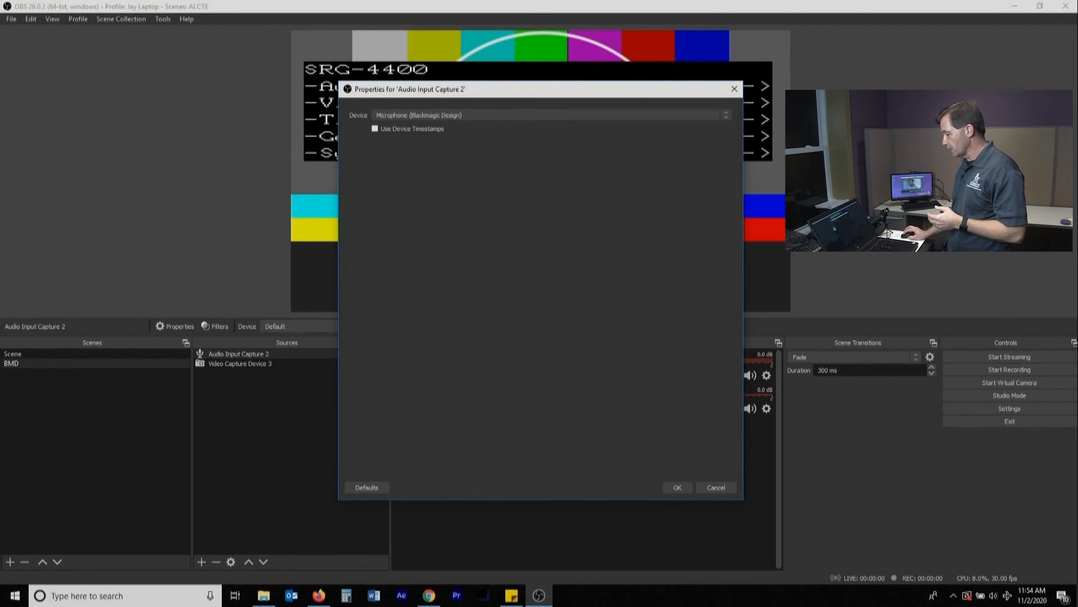
key("Return")
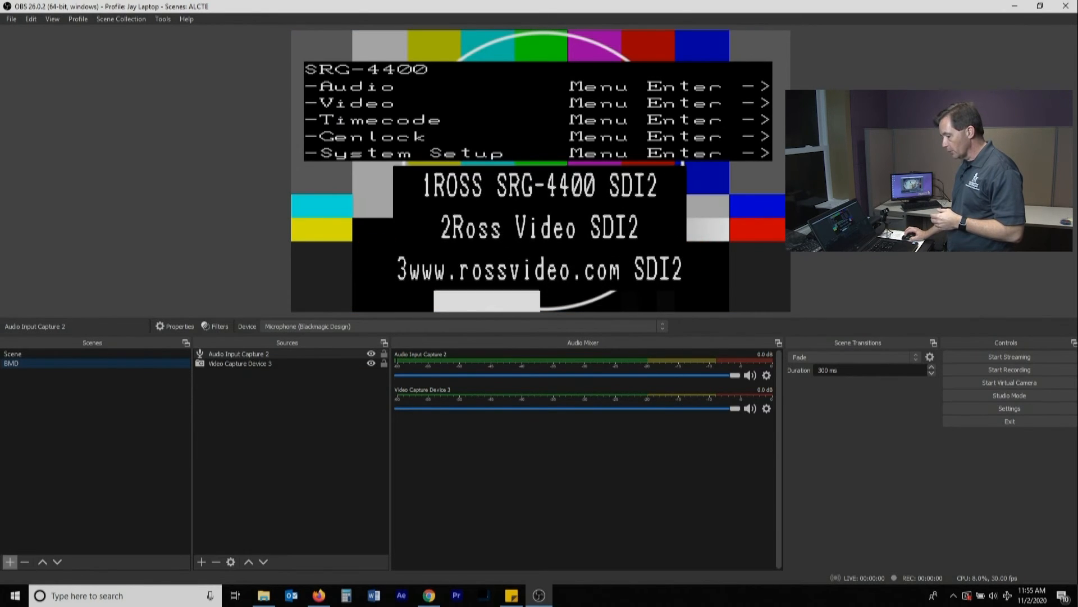
- Add a new scene named NDI
left_click(10, 562)
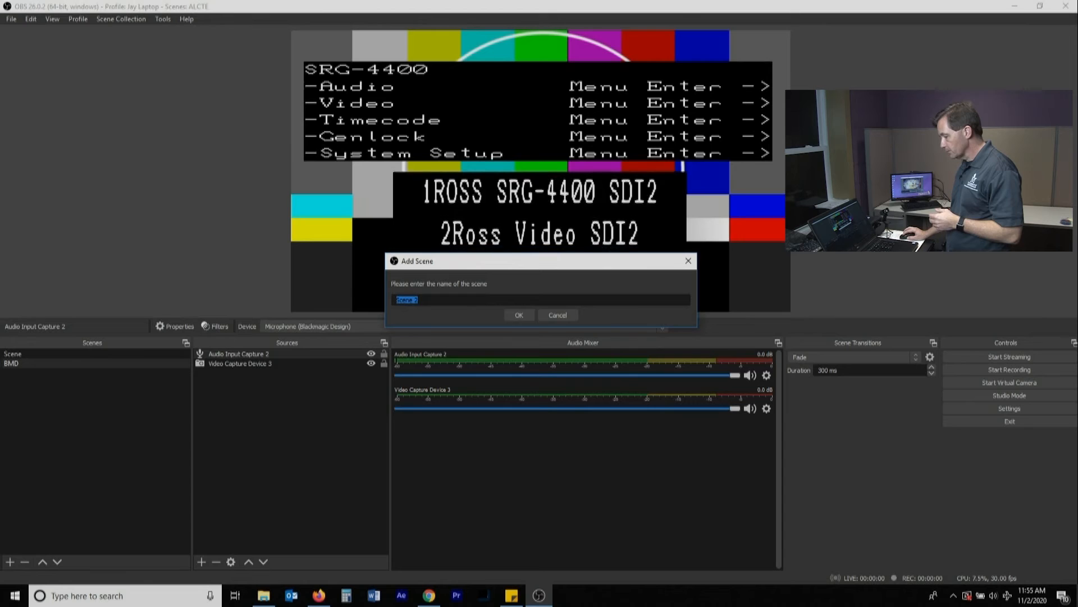
type("NDI")
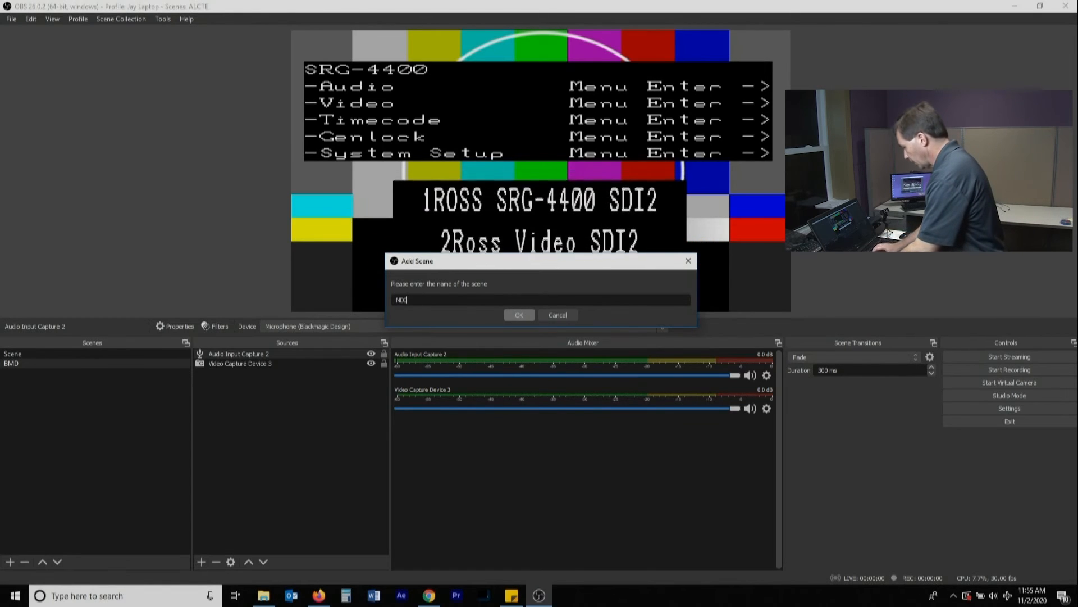
key("Return")
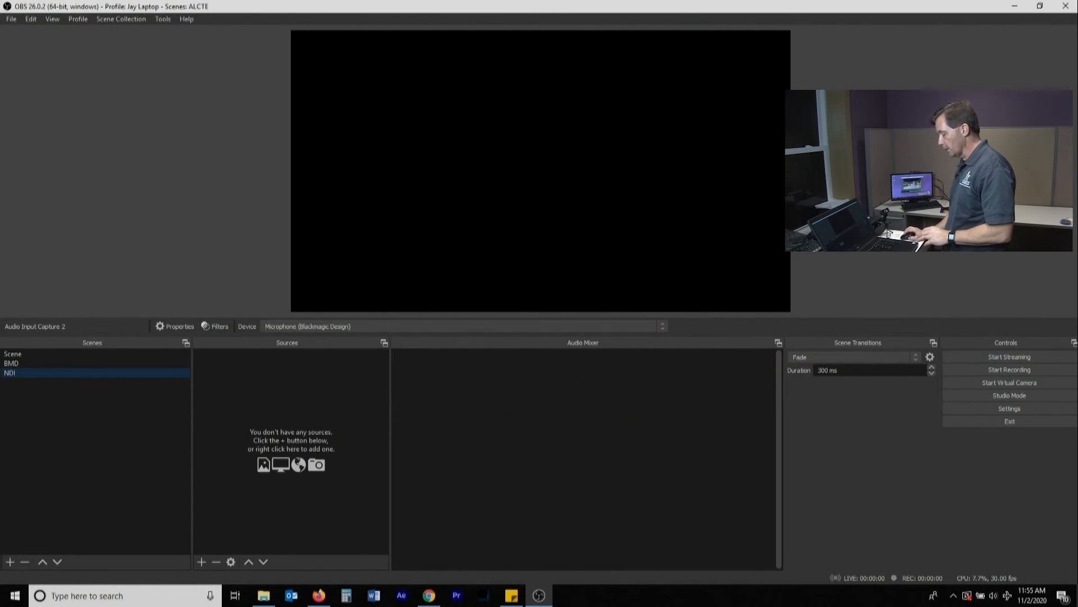
- Add an NDI Source fed by the BIRDDOG (SDI) device to the NDI scene, and lower its volume to about -17.3 dB
left_click(201, 561)
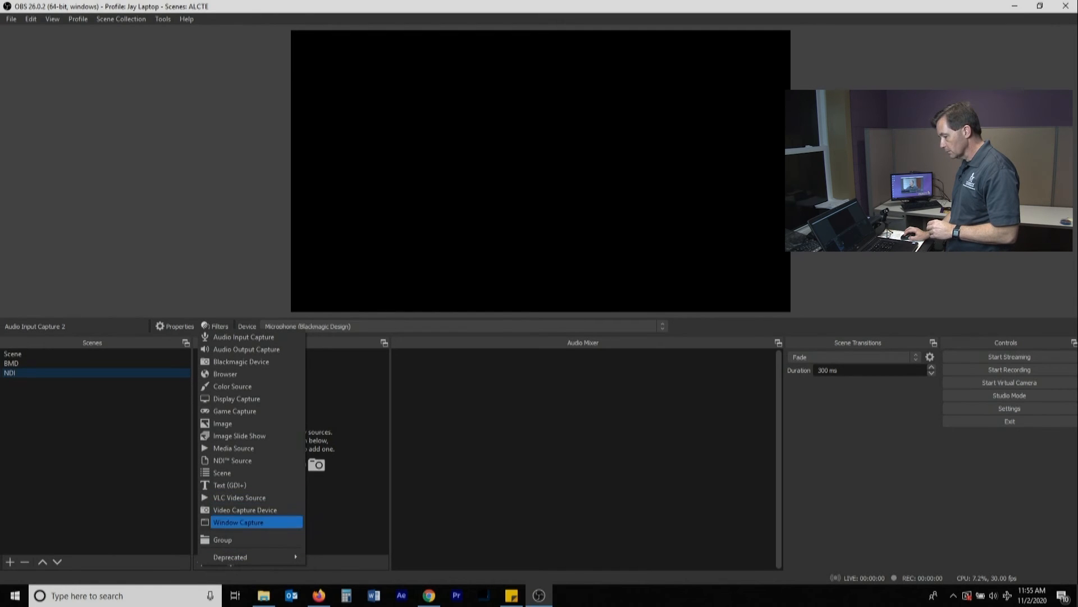
left_click(242, 460)
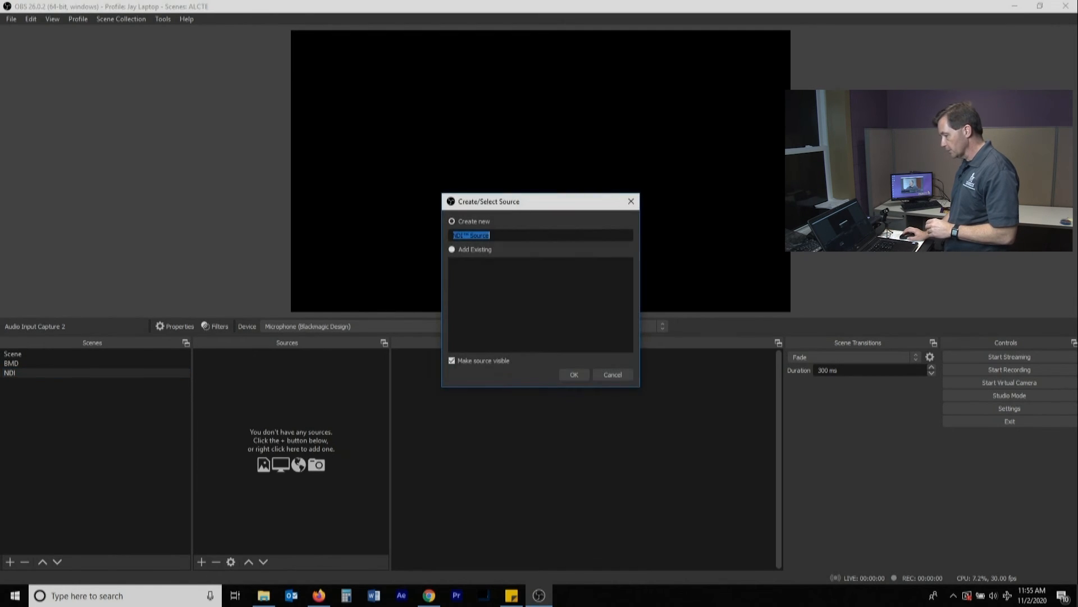
key("Return")
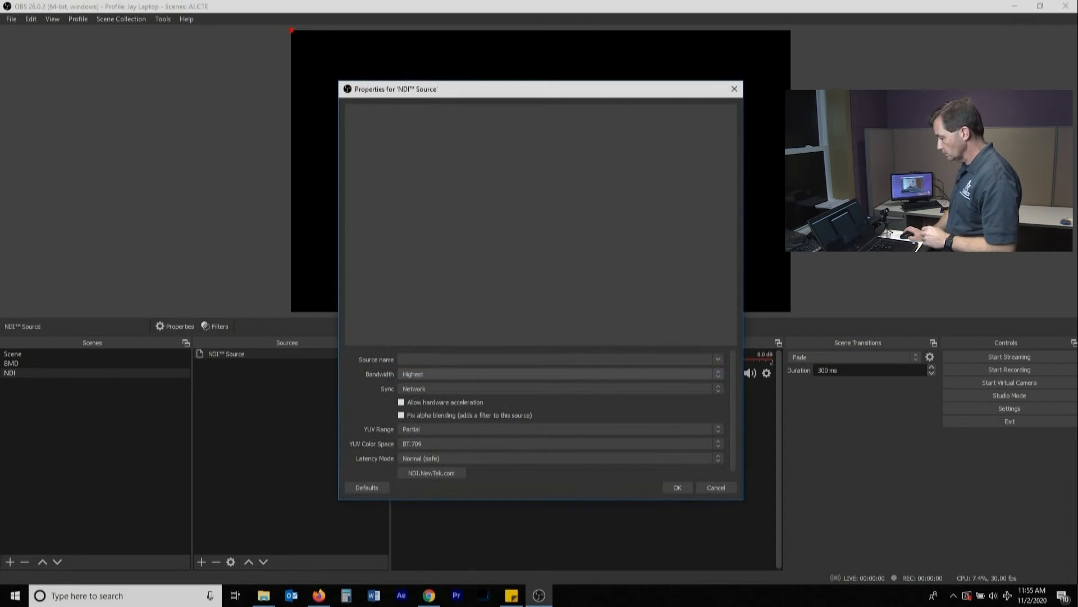
left_click(718, 359)
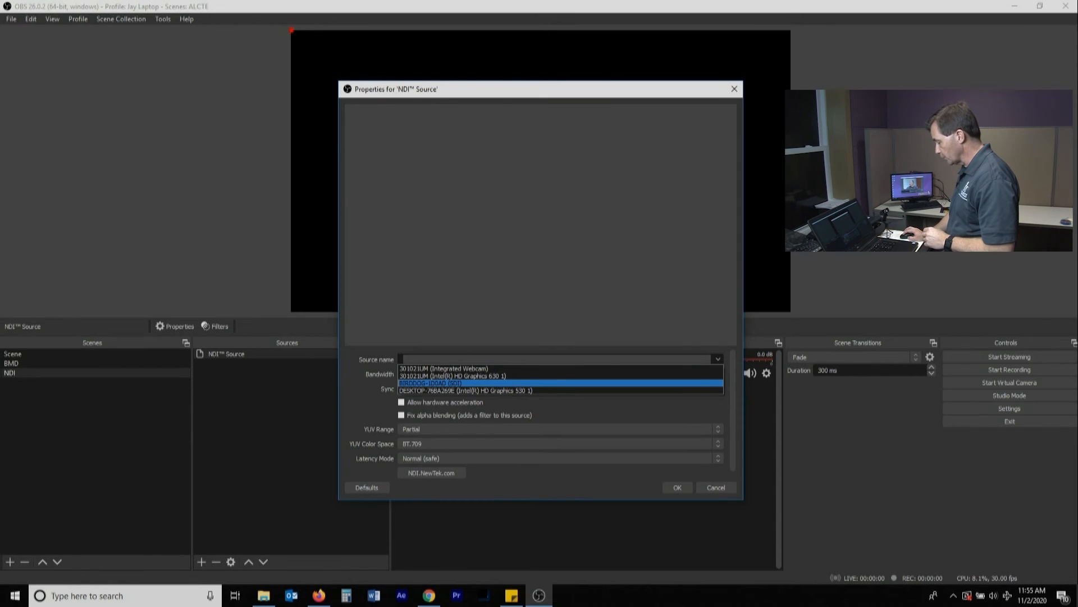
left_click(561, 383)
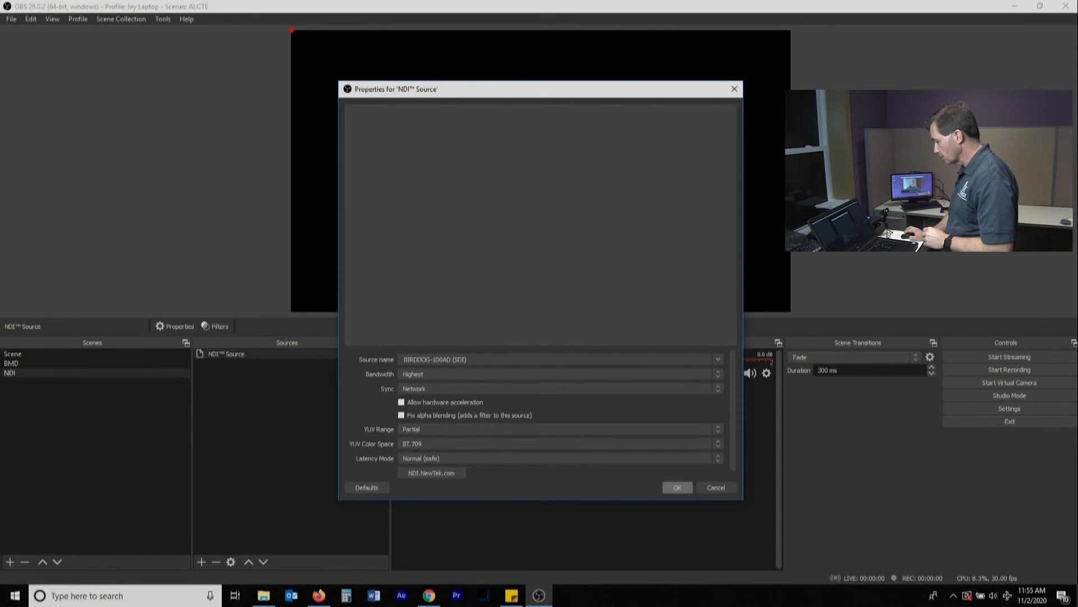
key("Return")
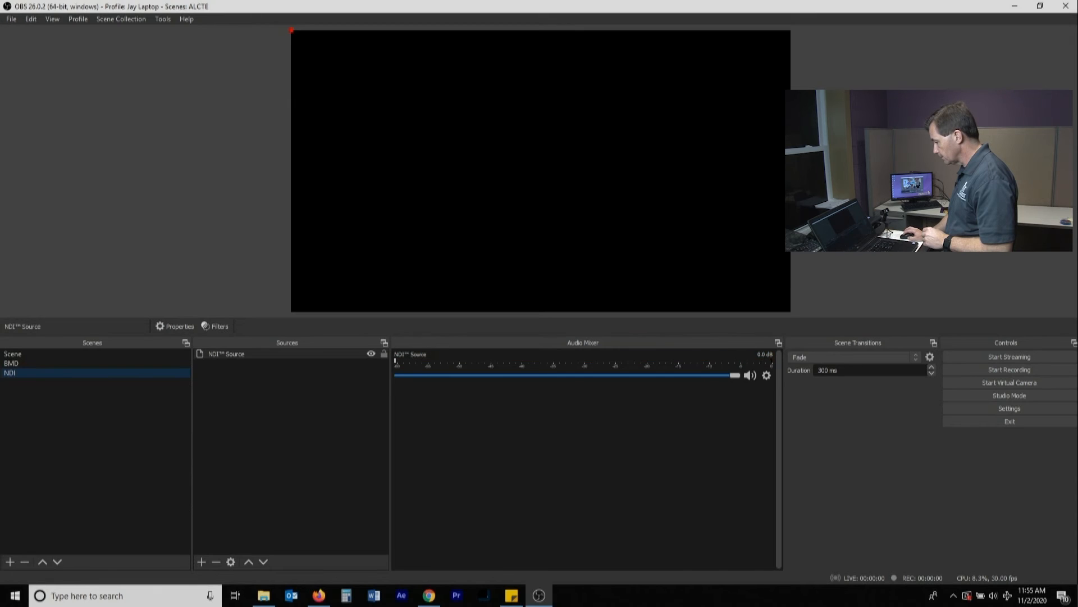
left_click_drag(734, 375, 590, 376)
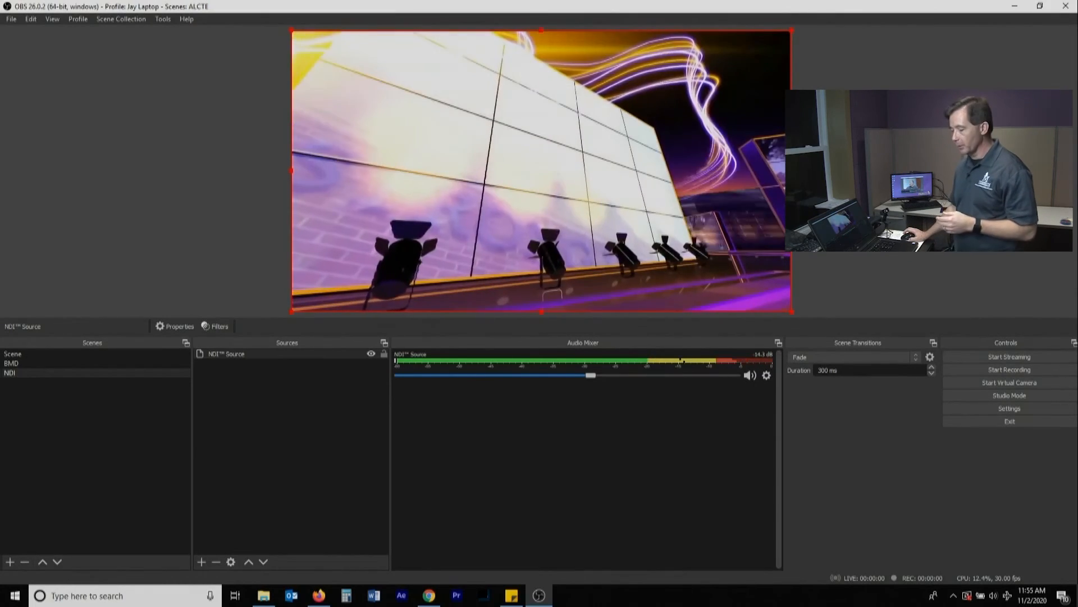
left_click_drag(590, 376, 574, 375)
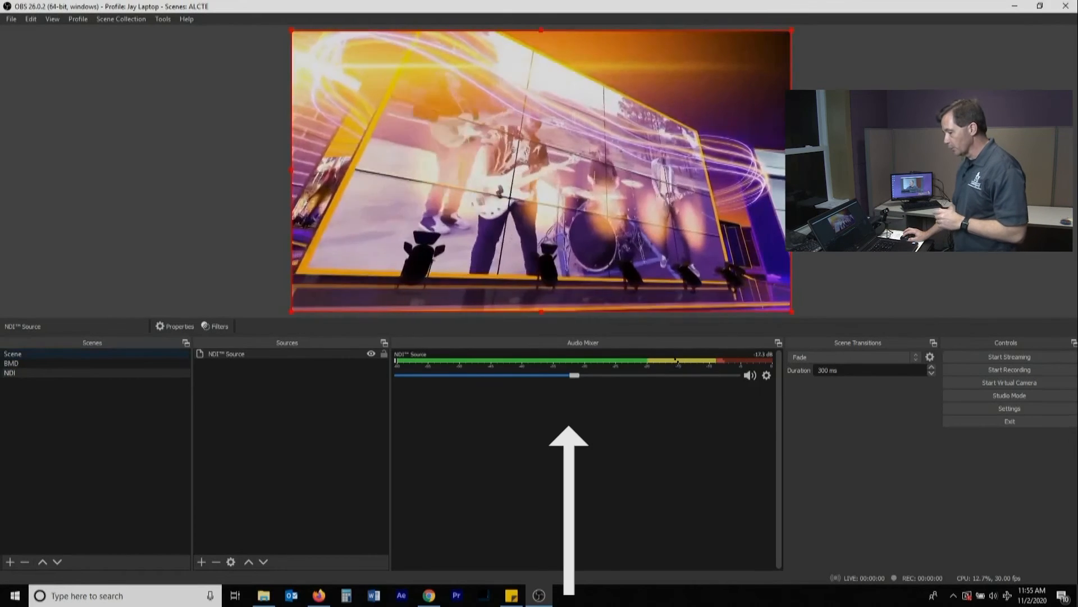
- Switch back and forth between the Scene, BMD and NDI scenes to compare their pictures and audio, ending on NDI
left_click(23, 354)
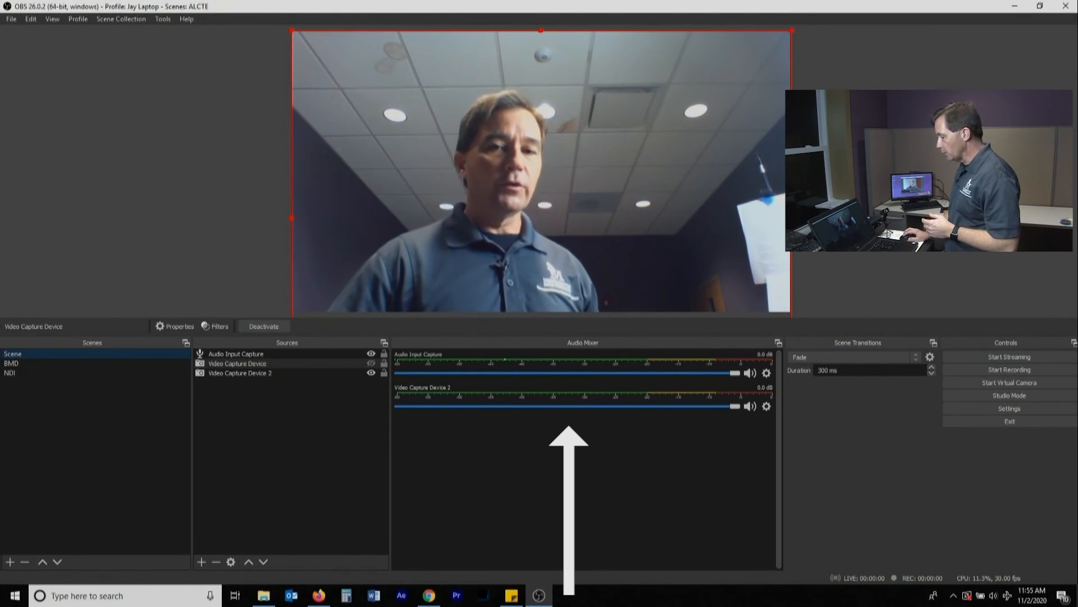
left_click(22, 363)
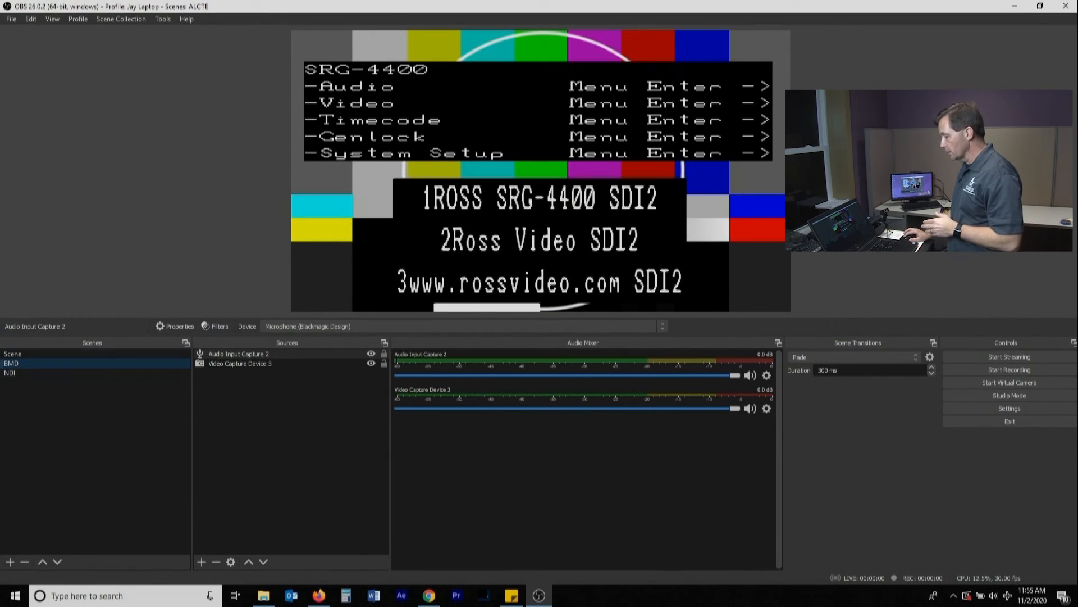
left_click(23, 373)
left_click(23, 353)
left_click(23, 363)
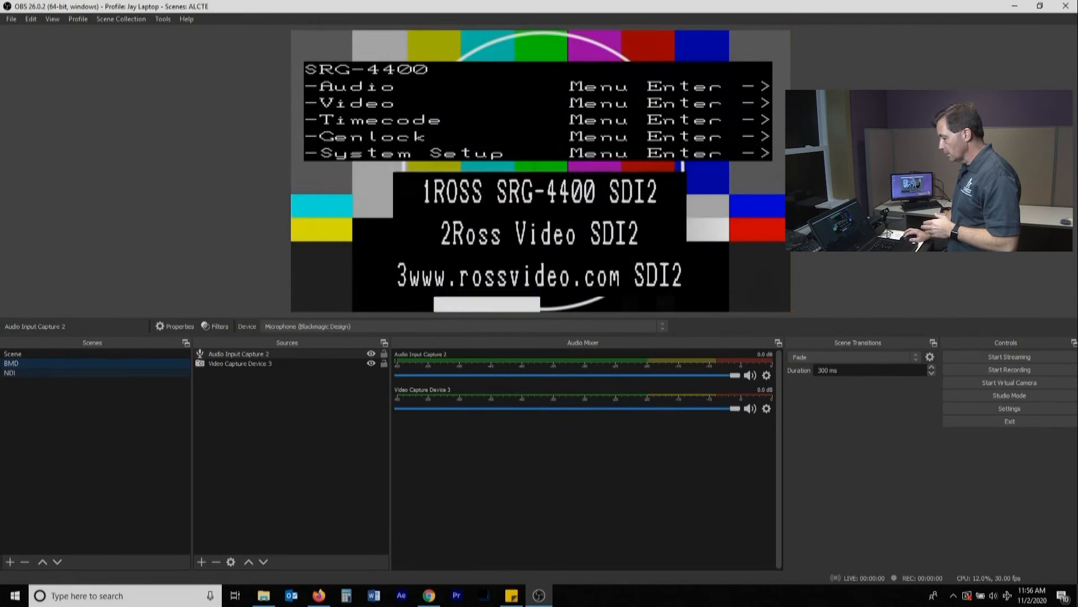
left_click(23, 373)
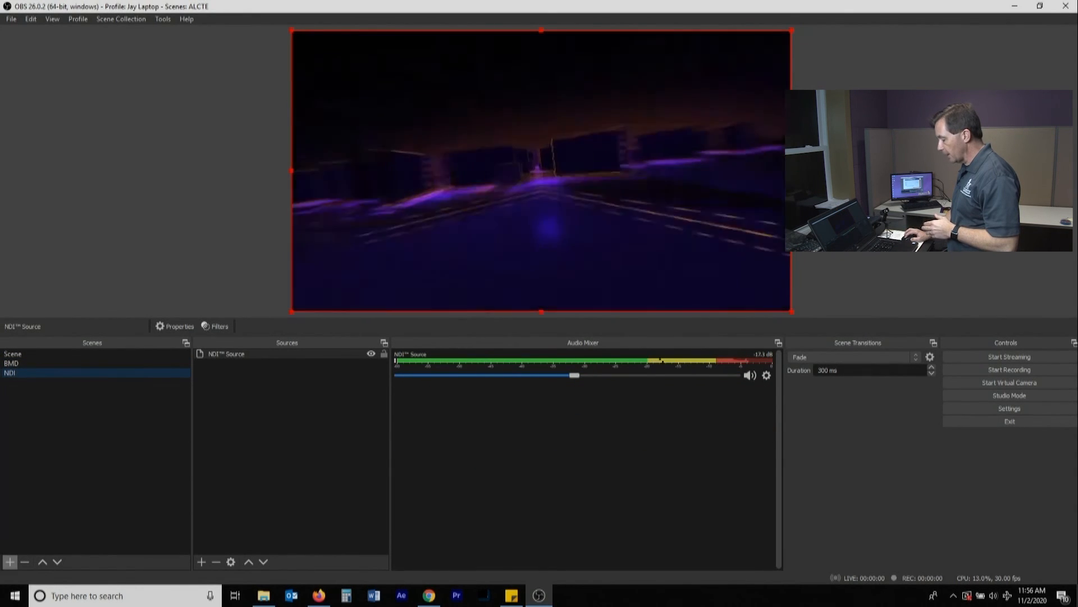
- Add a new scene named Video Clip
left_click(10, 561)
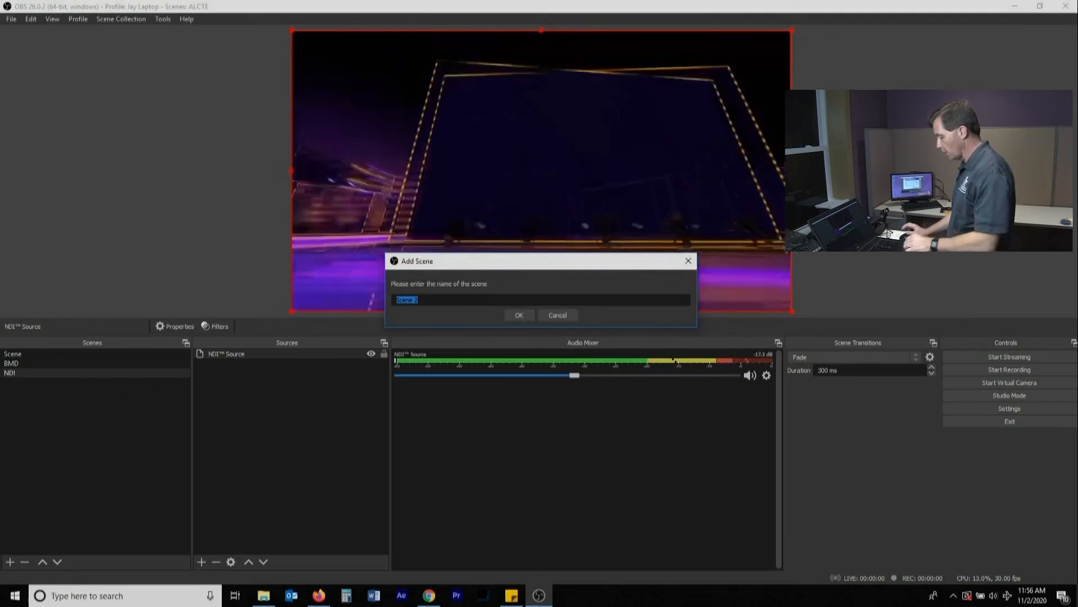
type("Video CLip")
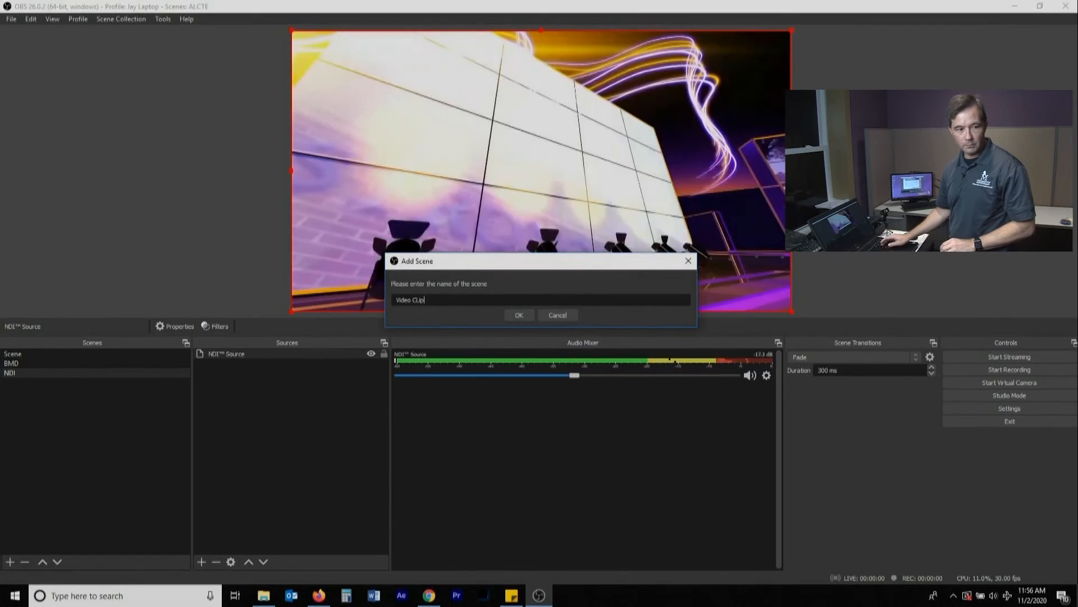
key("BackSpace")
key("BackSpace")
key("BackSpace")
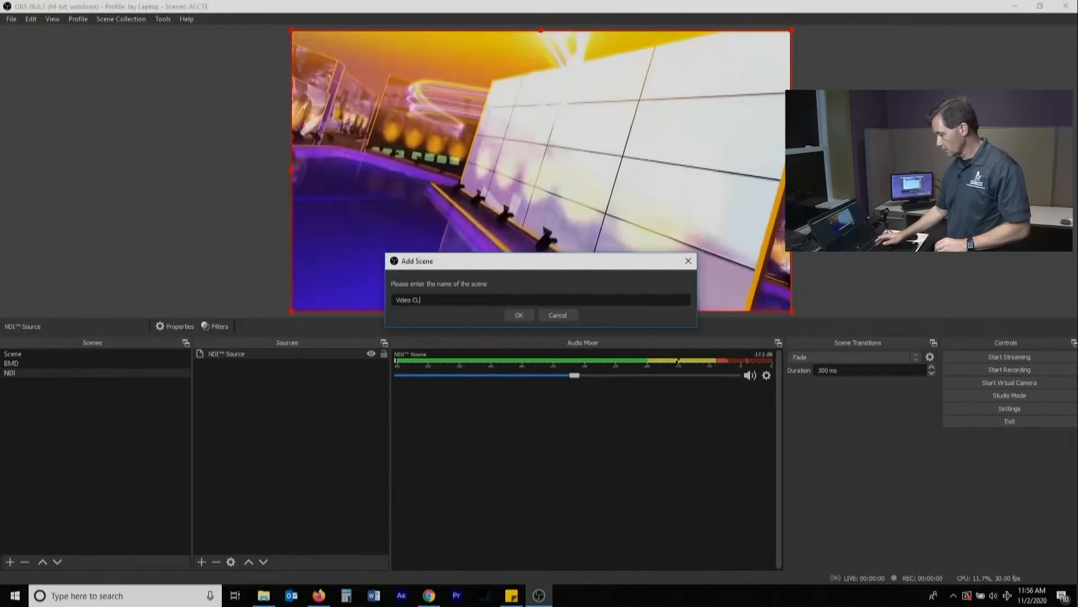
type("lip")
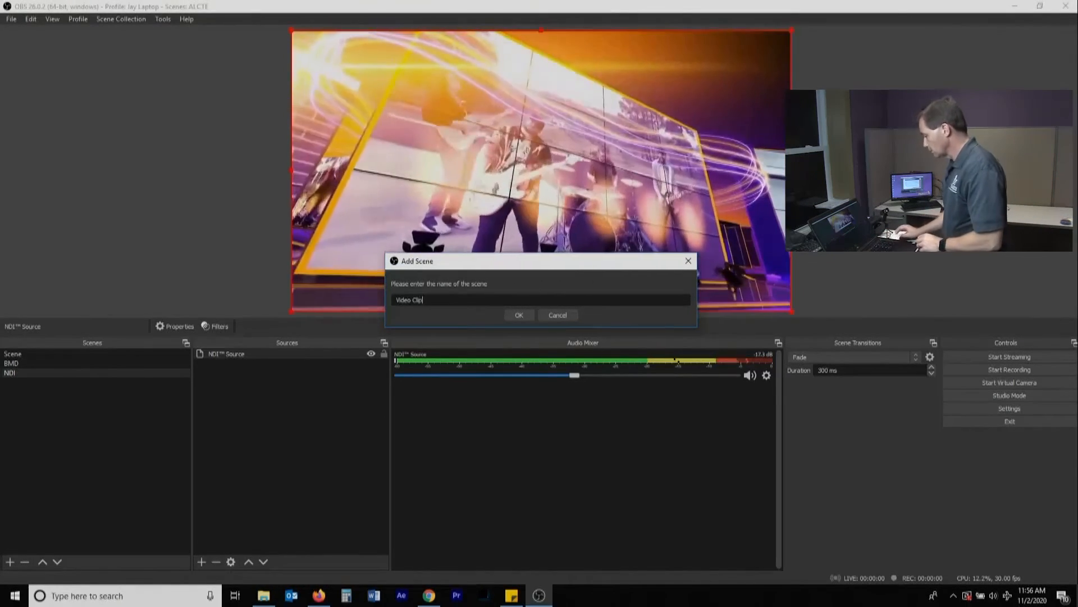
key("Return")
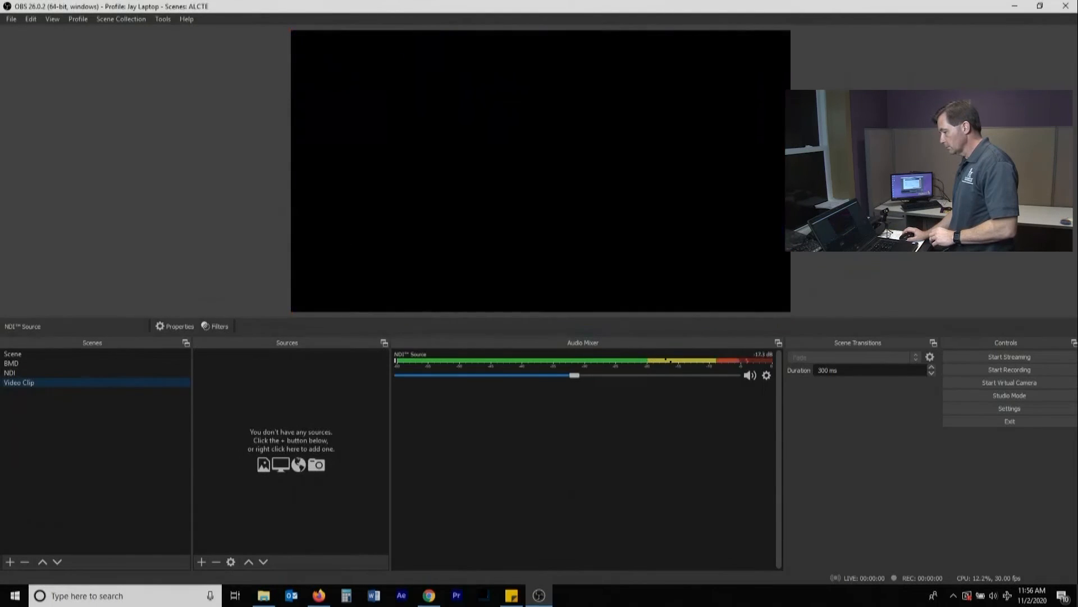
- Add a Media Source to the Video Clip scene that plays the local file D:/Directed Study Revised.mp4, keeping the default playback options
left_click(202, 561)
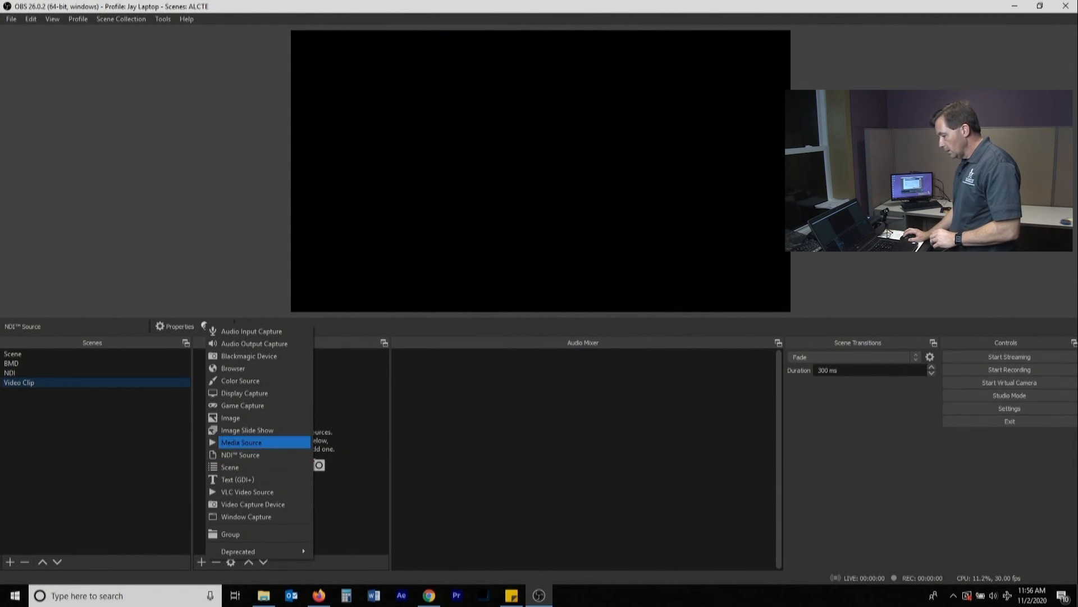
key("Return")
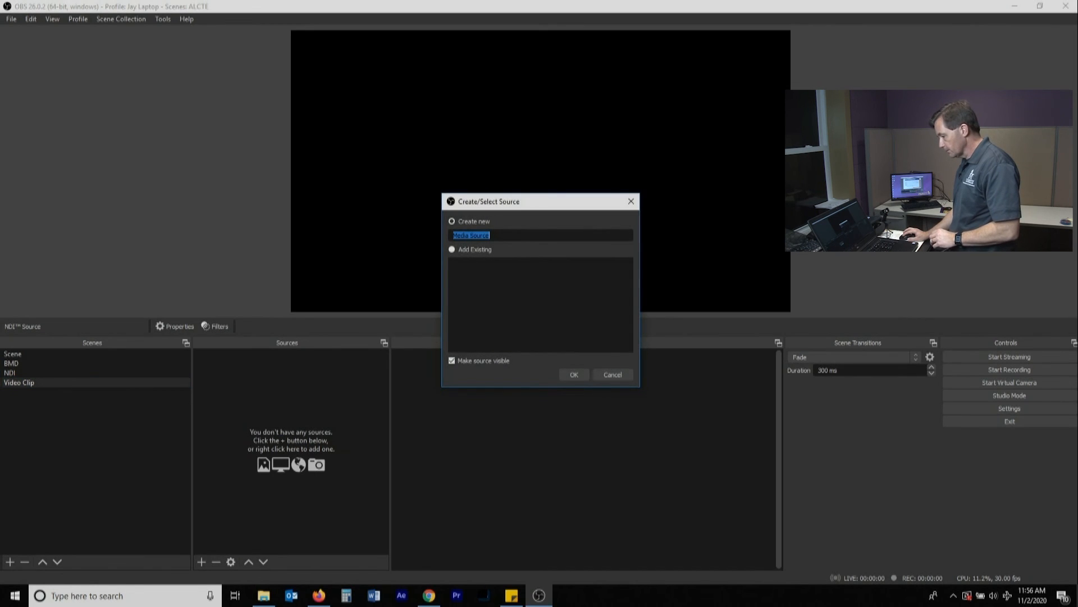
key("Return")
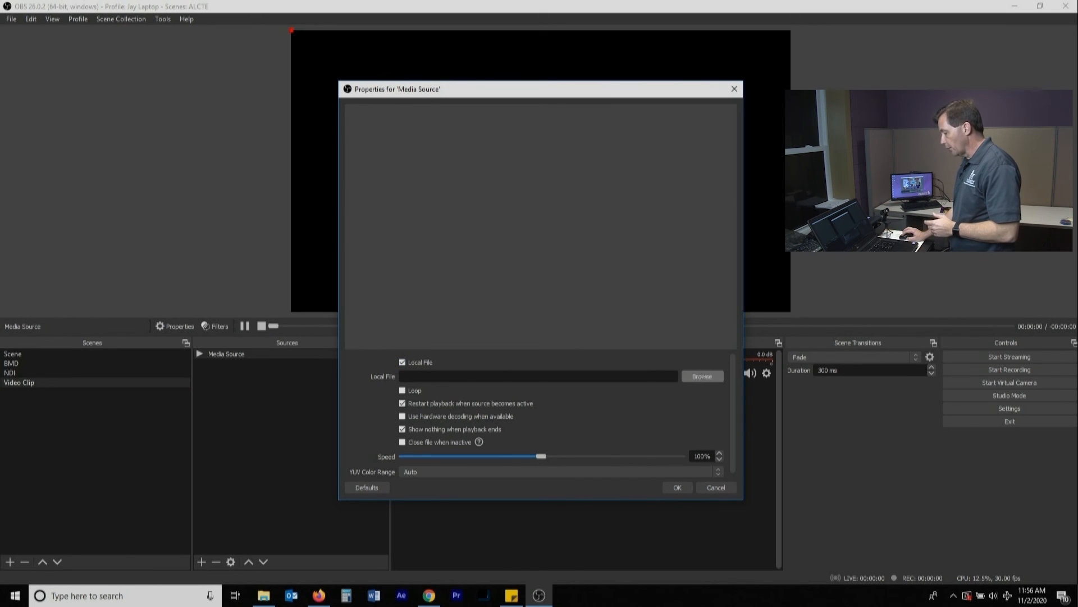
left_click(702, 376)
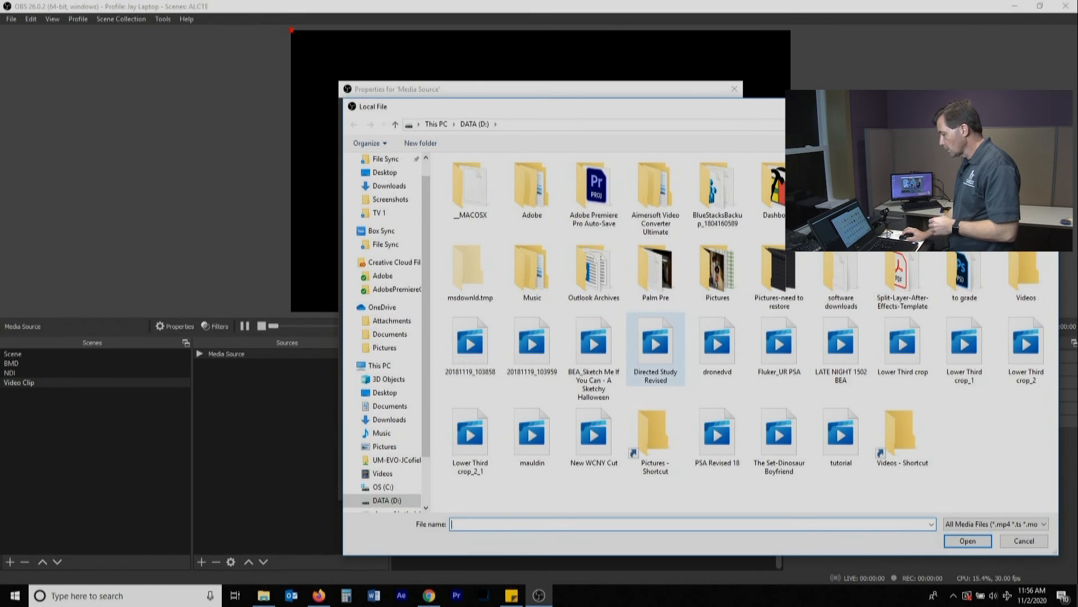
left_click(655, 349)
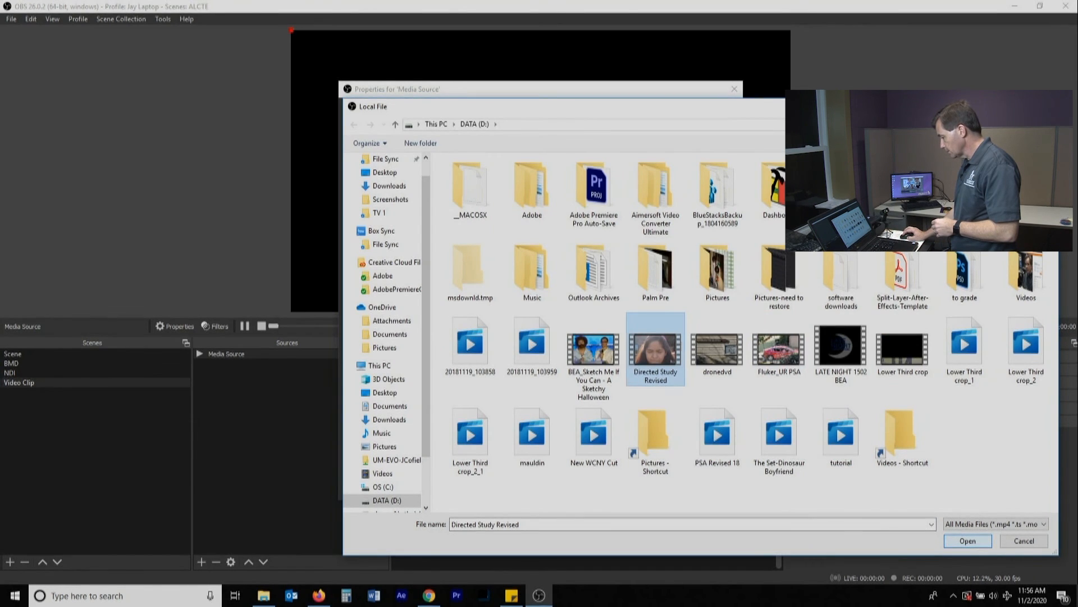
key("Return")
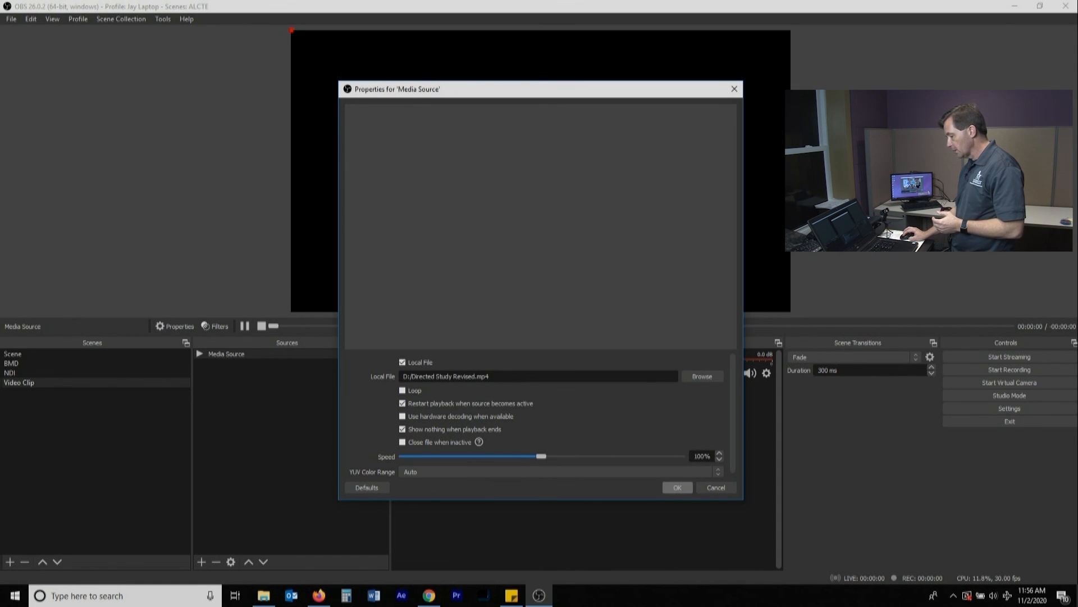
key("Return")
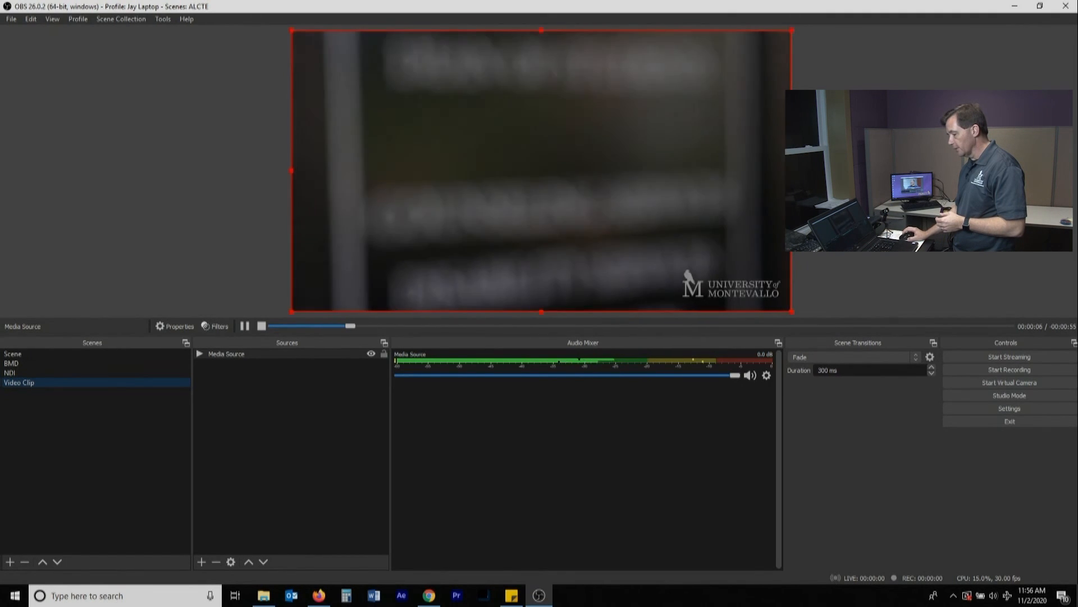
- Switch to the BMD scene, back to Video Clip to replay the clip, and finally to the webcam scene named Scene
left_click(12, 363)
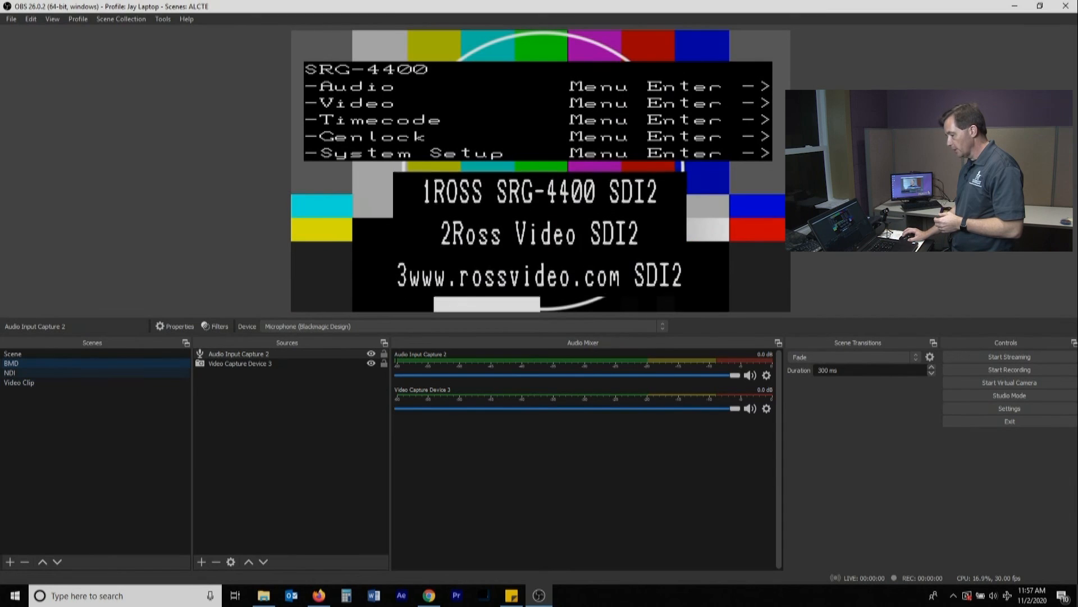
left_click(19, 382)
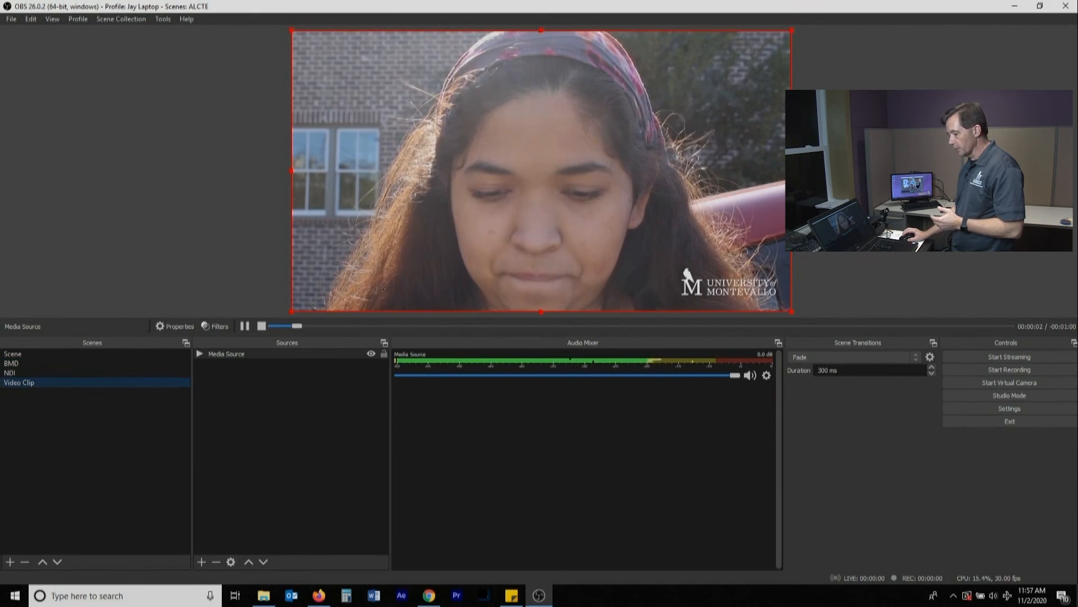
left_click(13, 353)
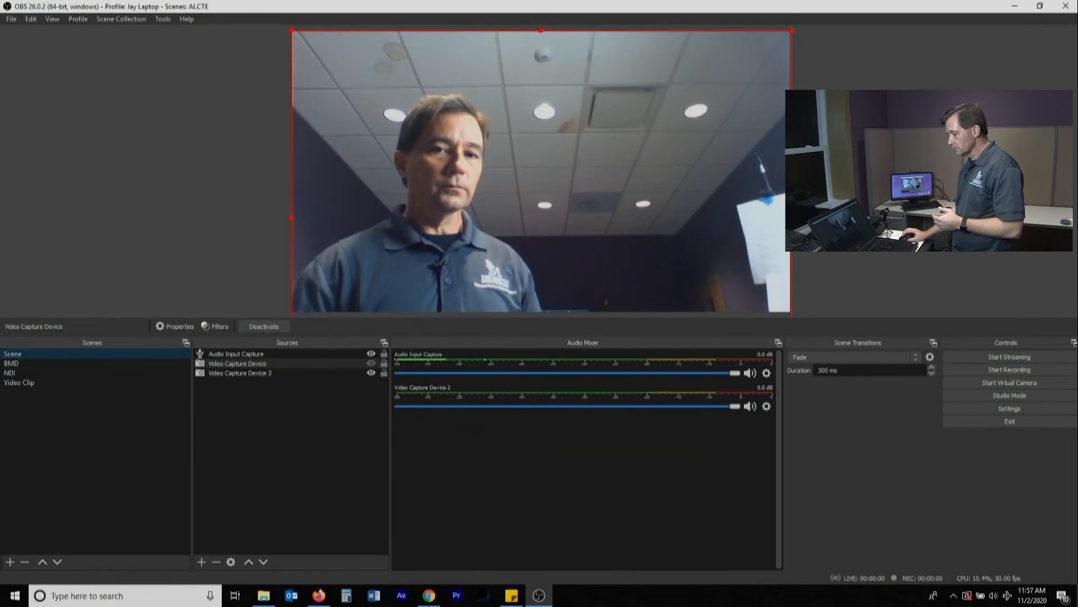